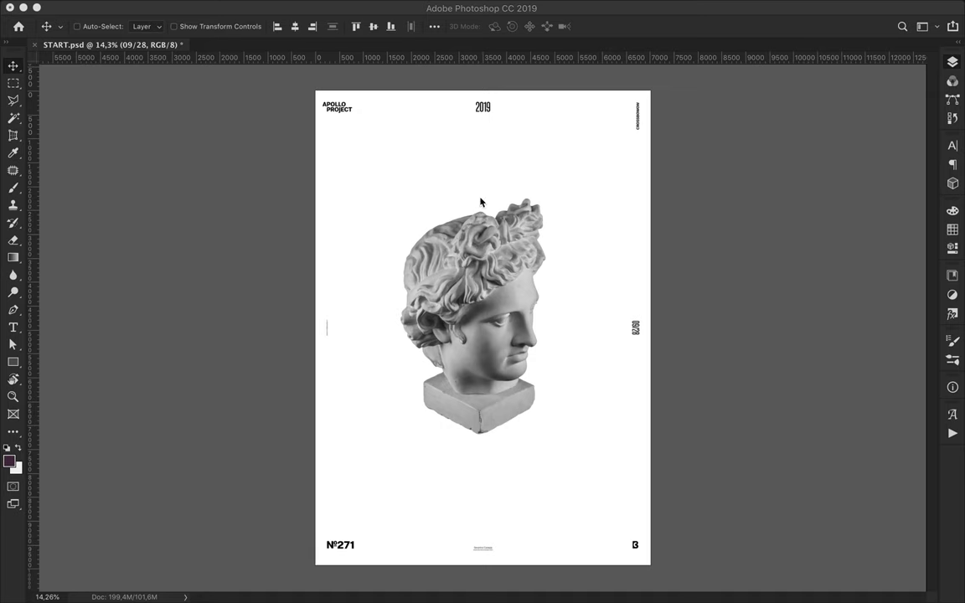
Show the Layers panel for the START.psd Apollo poster.
key("F7")
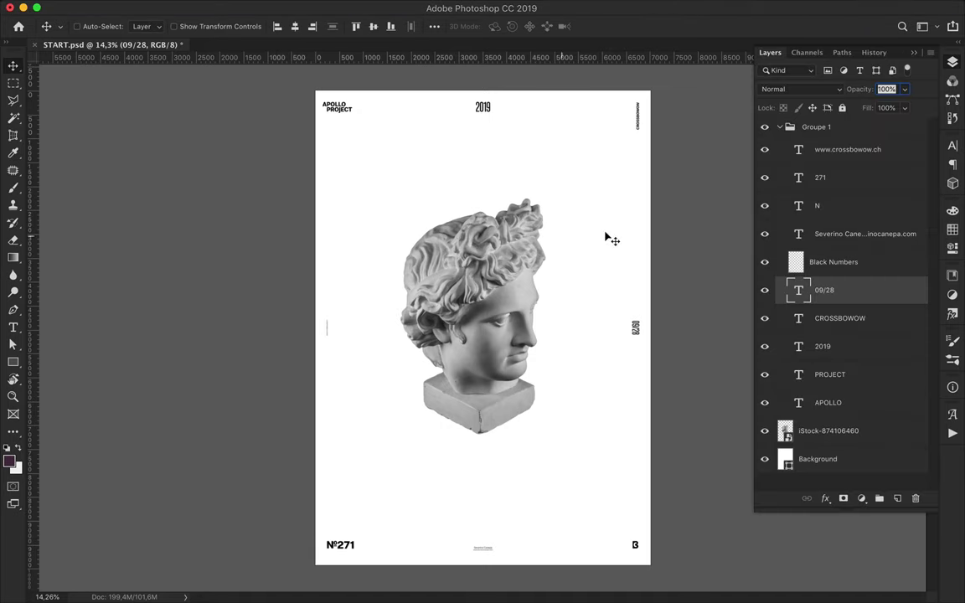
Draw a tall blue #273fb3 rectangle band down the poster's centre.
key("m")
left_click_drag(355, 79, 599, 570)
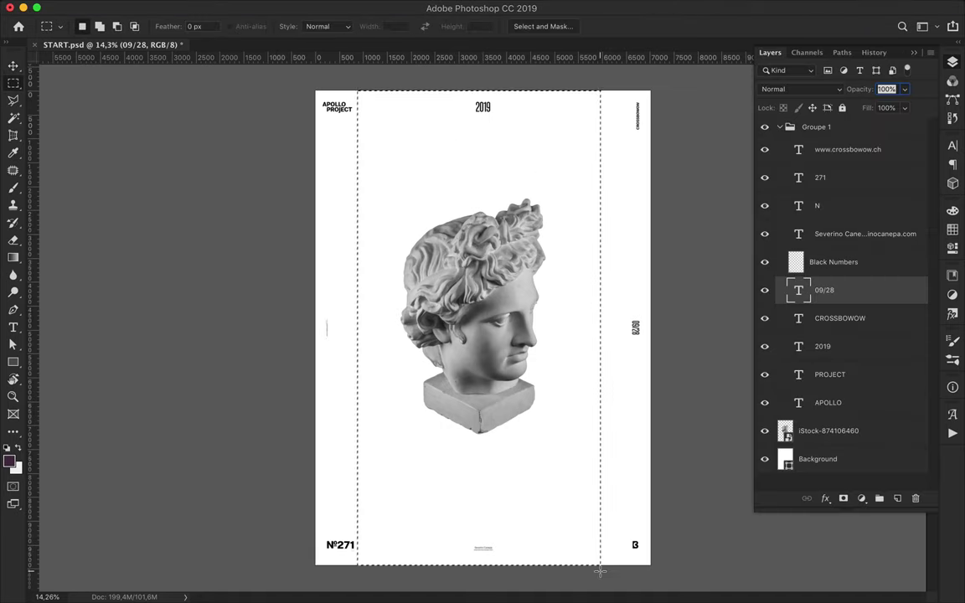
key("ctrl+d")
key("u")
left_click(149, 26)
left_click(211, 53)
mouse_move(467, 209)
left_mouse_down()
mouse_move(485, 254)
mouse_move(475, 214)
left_mouse_up()
key("Return")
mouse_move(393, 81)
left_mouse_down()
mouse_move(494, 279)
mouse_move(566, 571)
left_mouse_up()
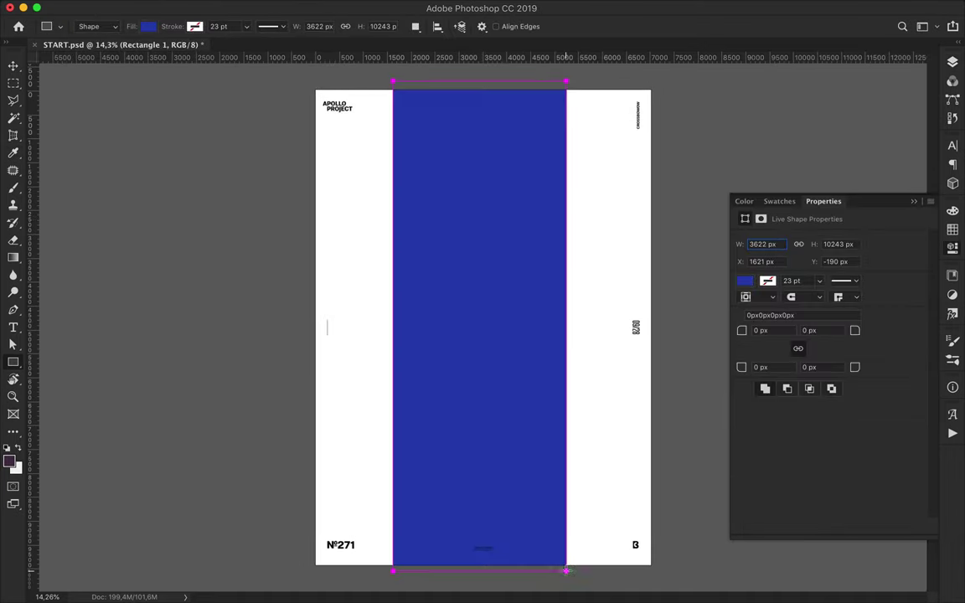
Stack the statue layer above the blue band and move it off the right edge.
key("v")
key("F7")
left_click_drag(840, 282, 830, 138)
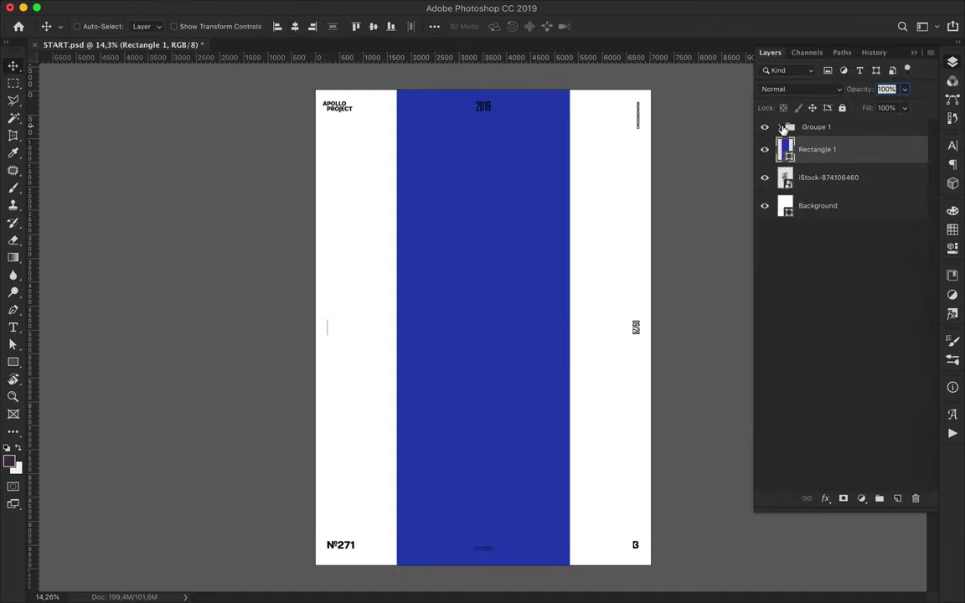
left_click_drag(817, 176, 817, 142)
left_click_drag(556, 266, 680, 288)
left_click(523, 332, "super")
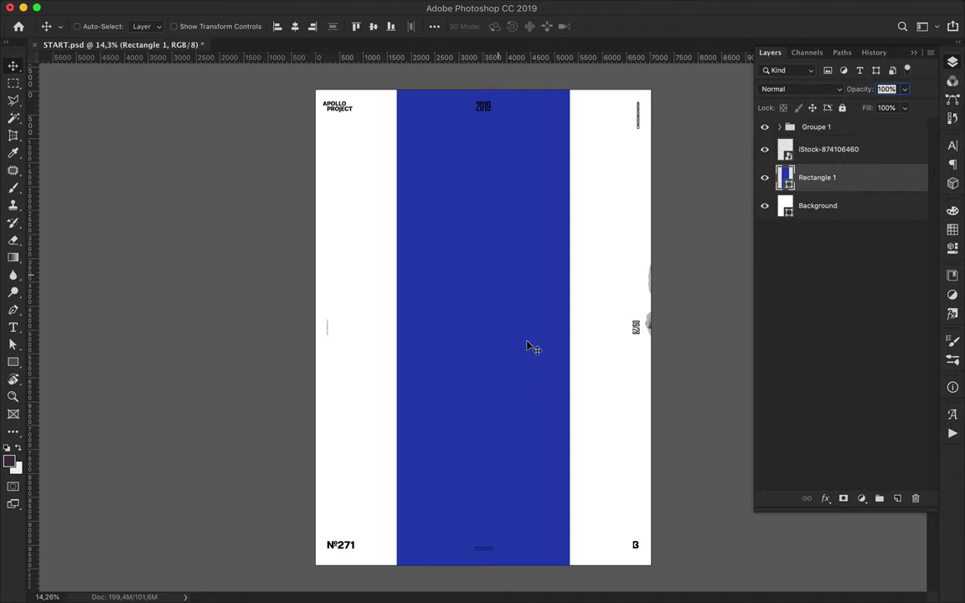
Draw a thin horizontal bar across the blue band.
key("u")
key("m")
mouse_move(377, 333)
left_mouse_down()
mouse_move(624, 344)
mouse_move(385, 356)
left_mouse_up()
key("u")
left_click(149, 26)
left_click(423, 306)
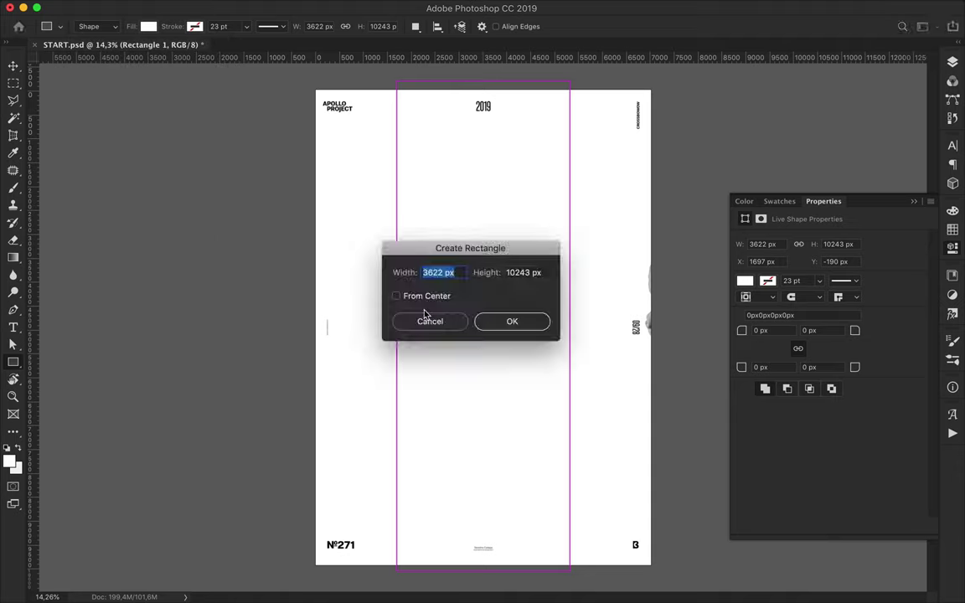
left_click_drag(384, 384, 588, 396)
Make the bar white and skew it so its right end slants downward.
left_click(149, 26)
left_click(110, 101)
key("v")
key("ctrl+t")
right_click(567, 388)
key("Escape")
left_click_drag(588, 429, 588, 468)
right_click(567, 389)
left_click(591, 438)
left_click_drag(586, 389, 587, 476)
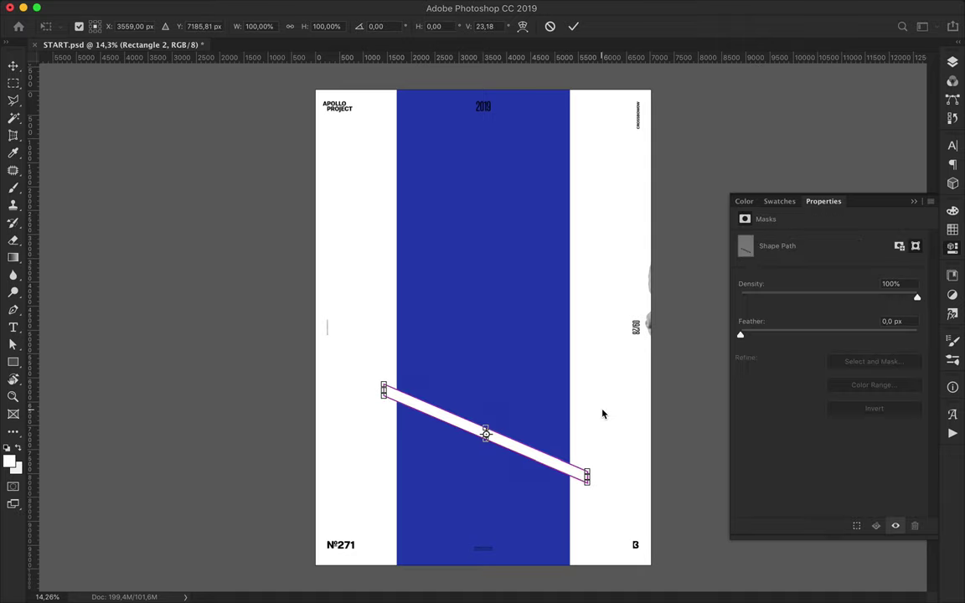
key("Return")
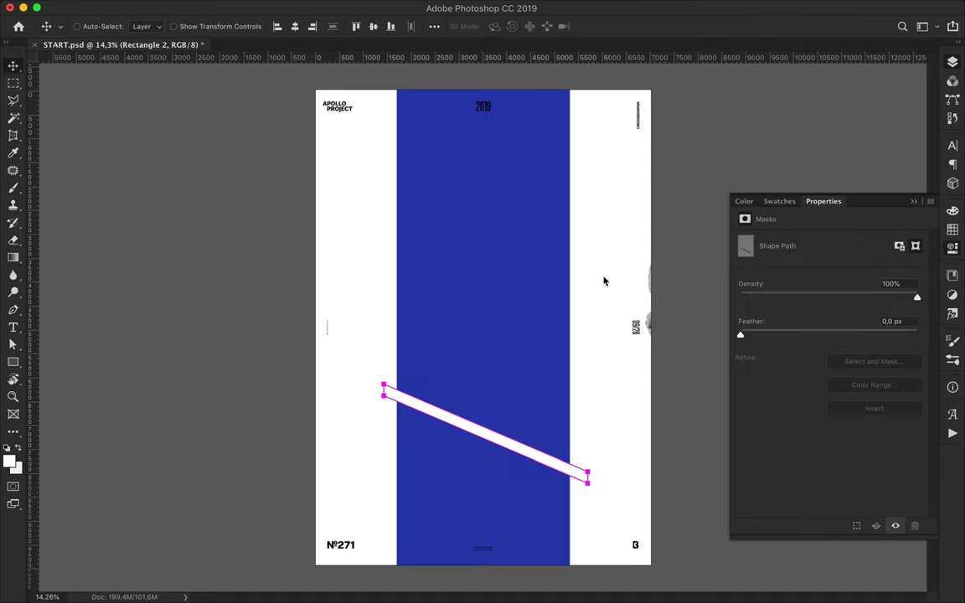
left_click(646, 323)
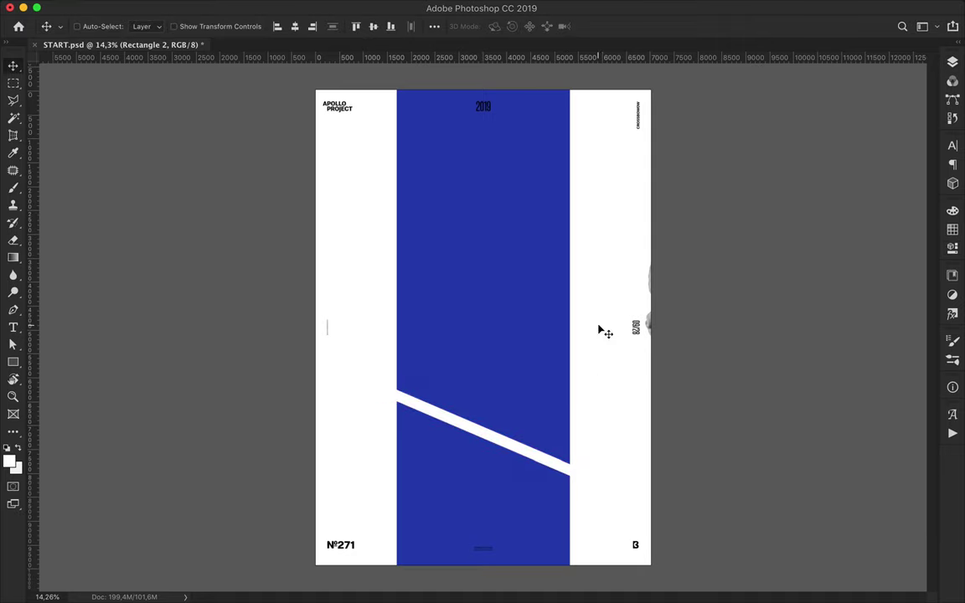
Add a thin blue strip along the poster's left edge, nudged slightly right.
key("u")
left_click(148, 26)
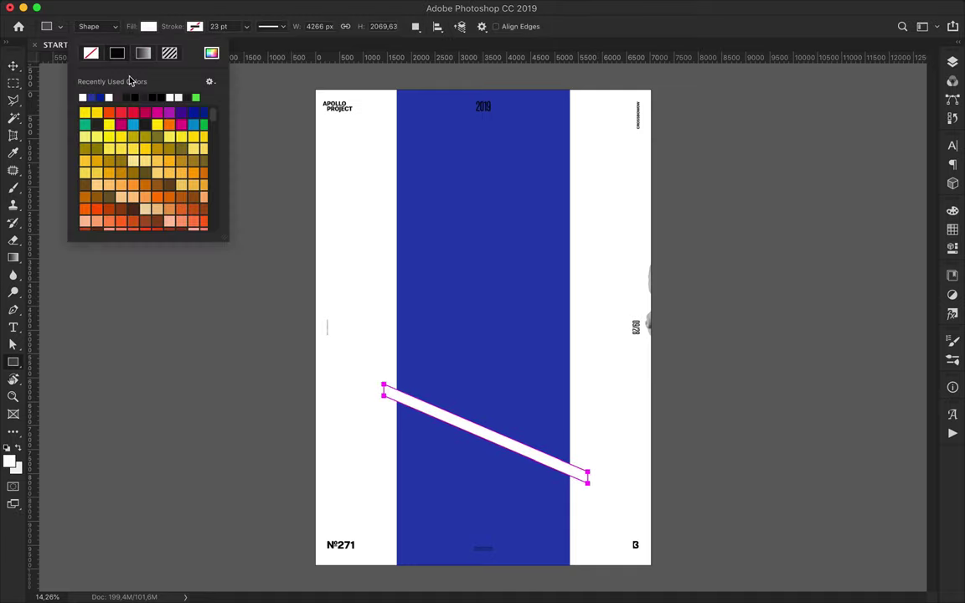
left_click(83, 97)
key("Escape")
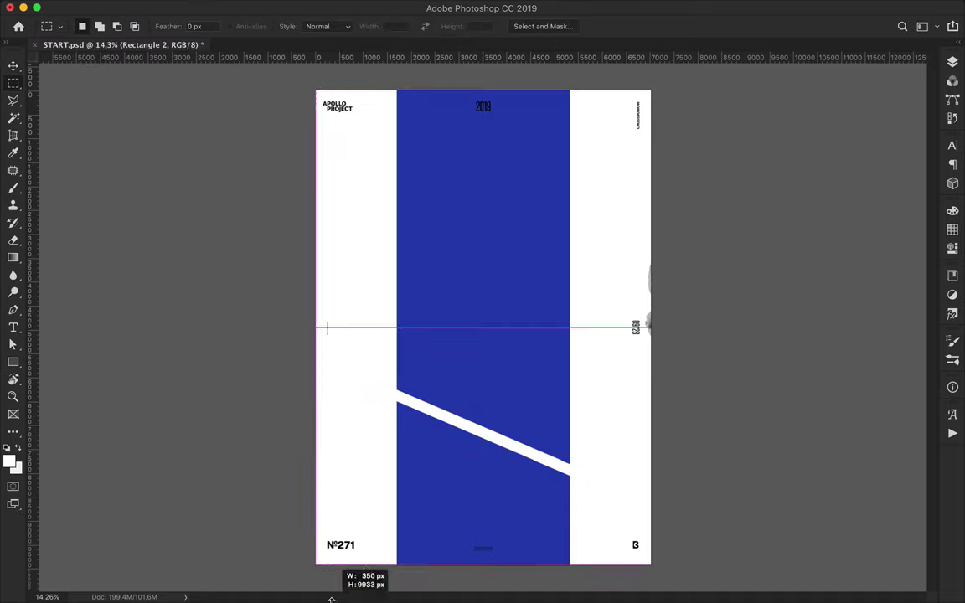
mouse_move(312, 80)
left_mouse_down()
mouse_move(308, 555)
mouse_move(317, 570)
left_mouse_up()
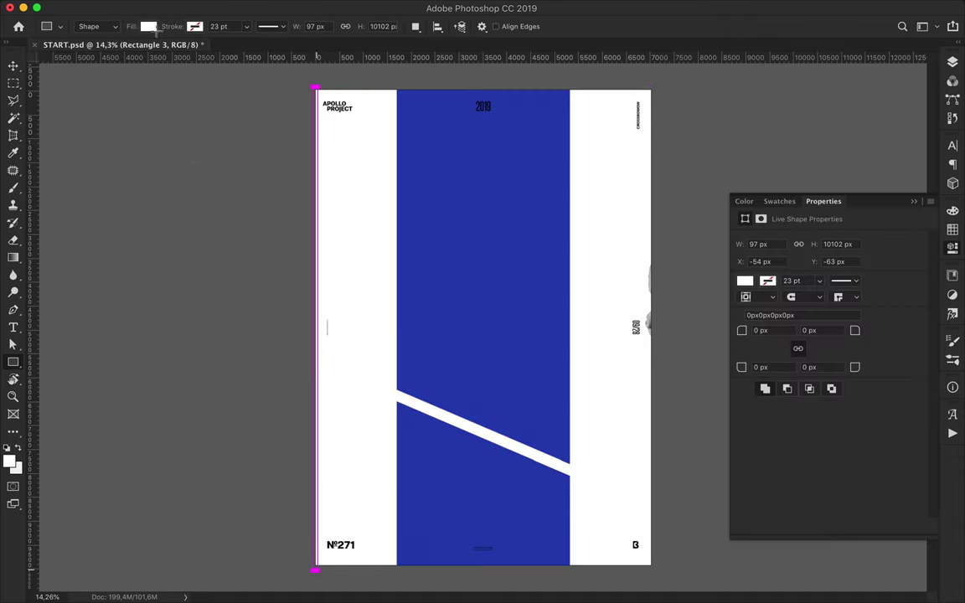
left_click(148, 26)
left_click(83, 97)
key("Return")
key("v")
key("shift+Right")
key("shift+Right")
key("shift+Right")
key("shift+Right")
Move the bust back onto the poster's right side.
right_click(651, 277)
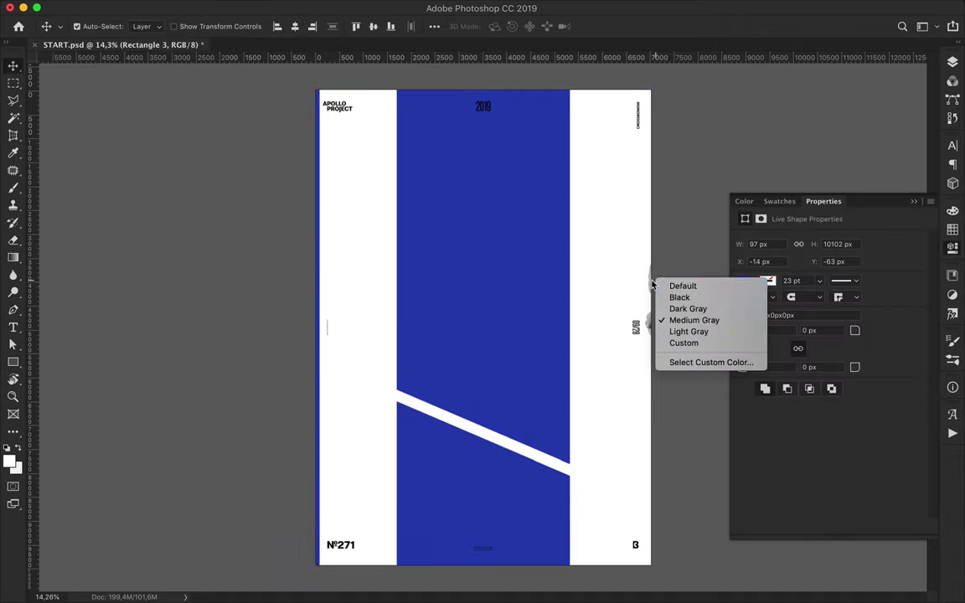
left_click(648, 323)
mouse_move(649, 323)
left_mouse_down()
mouse_move(519, 325)
mouse_move(584, 257)
mouse_move(557, 258)
left_mouse_up()
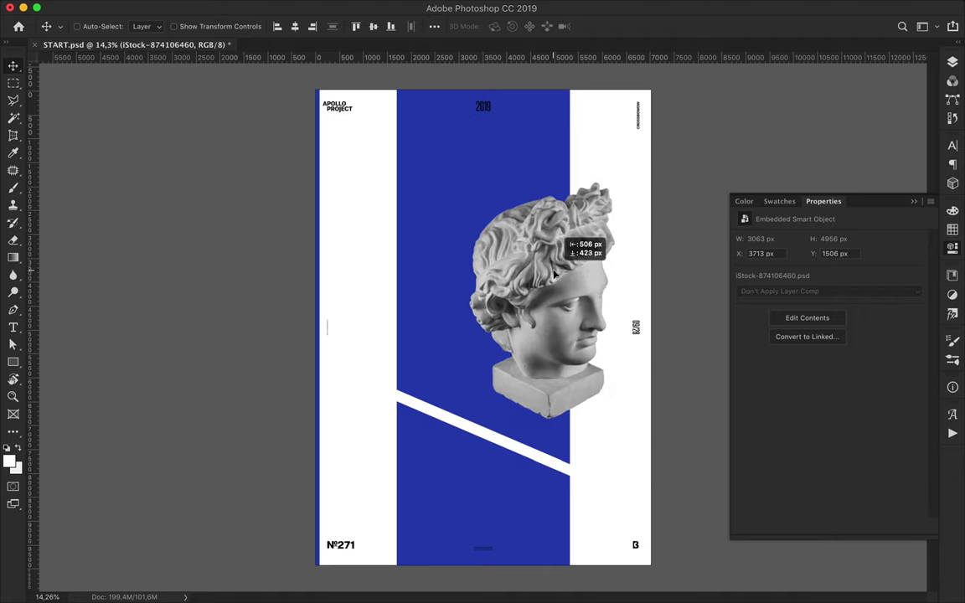
Stack the bust below the blue band and place an offset copy on the left white strip.
left_click(953, 61)
mouse_move(825, 149)
left_mouse_down()
mouse_move(800, 221)
mouse_move(819, 148)
left_mouse_up()
left_click_drag(547, 235, 526, 241)
left_click_drag(444, 220, 323, 203)
left_click_drag(852, 149, 853, 251)
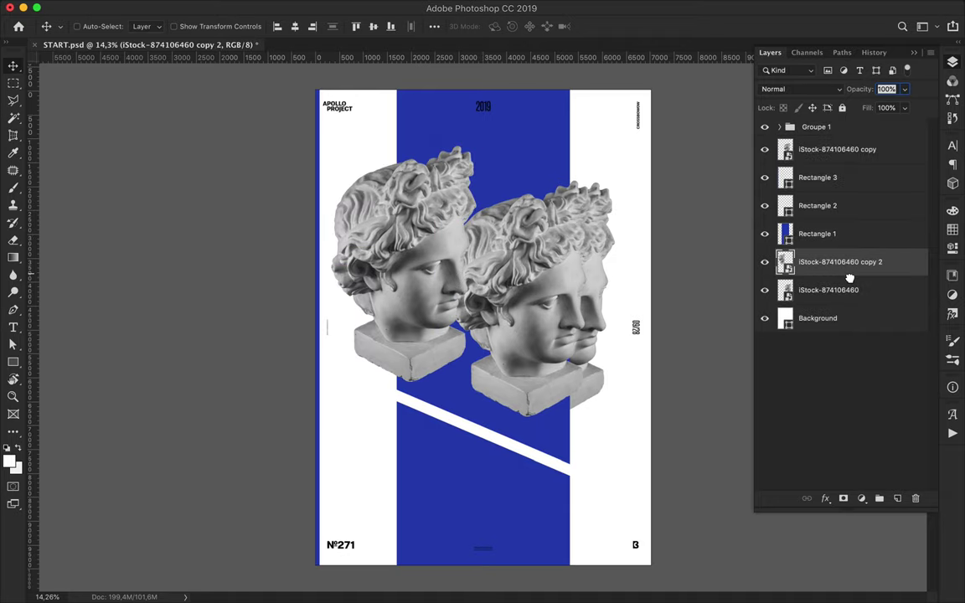
Draw a blue rectangle over the centre bust, clip it, and blend it with Overlay.
left_click(565, 258)
key("m")
key("u")
left_click_drag(447, 172, 624, 428)
key("v")
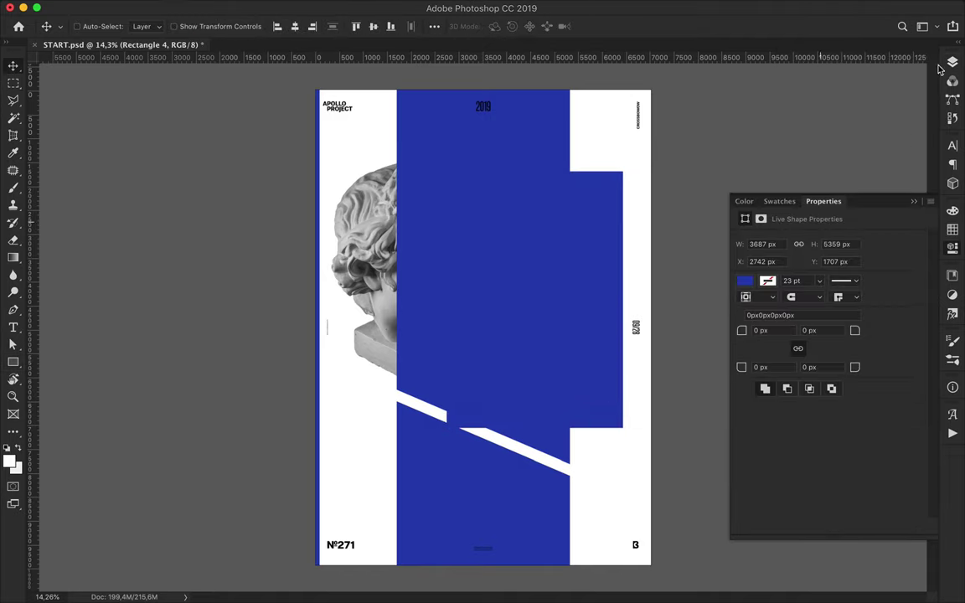
key("F7")
left_click(775, 135, "alt")
left_click(792, 89)
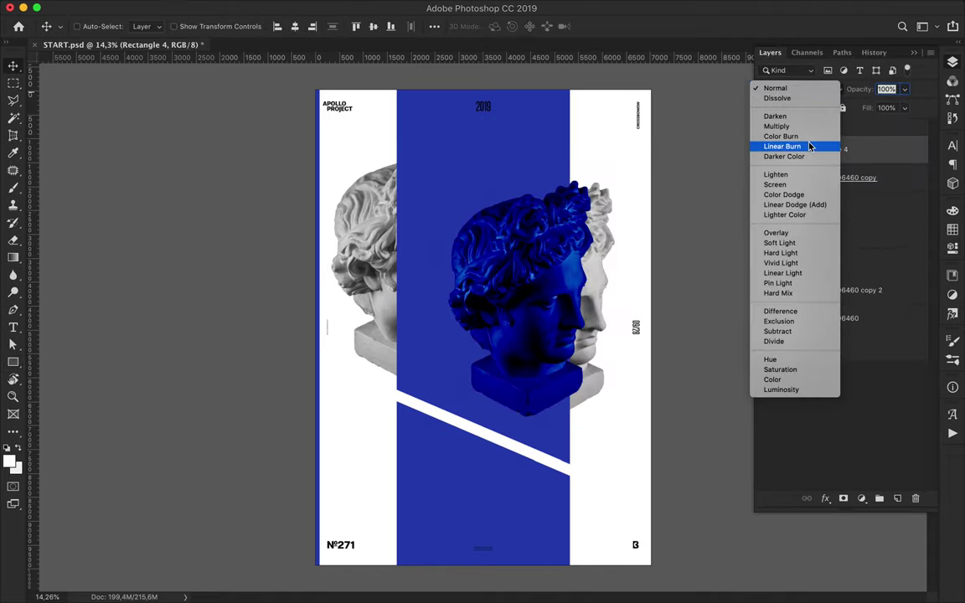
left_click(804, 235)
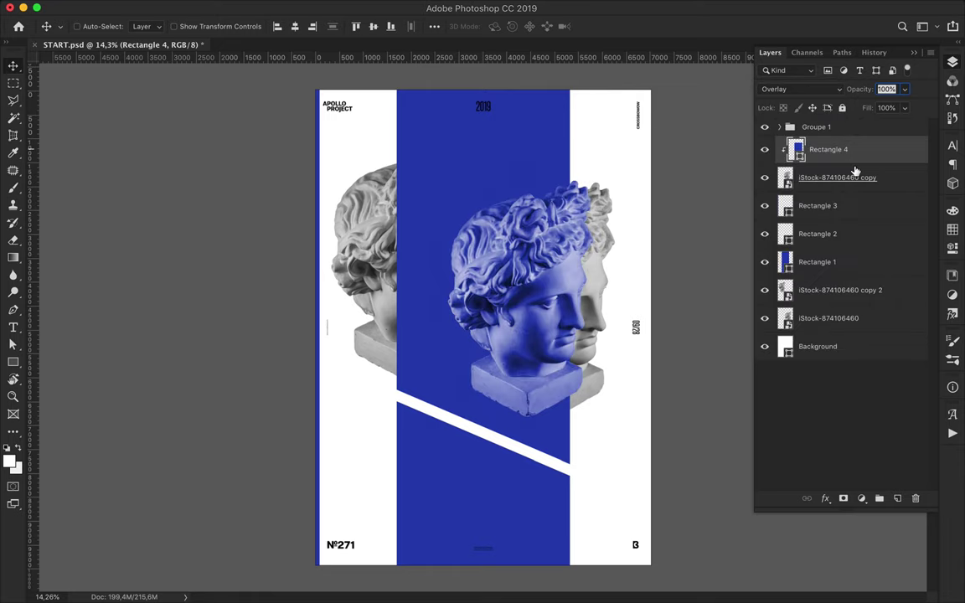
Clip Overlay rectangle copies to the bottom and left busts, then add an empty layer above Background.
left_click_drag(830, 149, 852, 274)
left_click(818, 277, "alt")
left_click(800, 88)
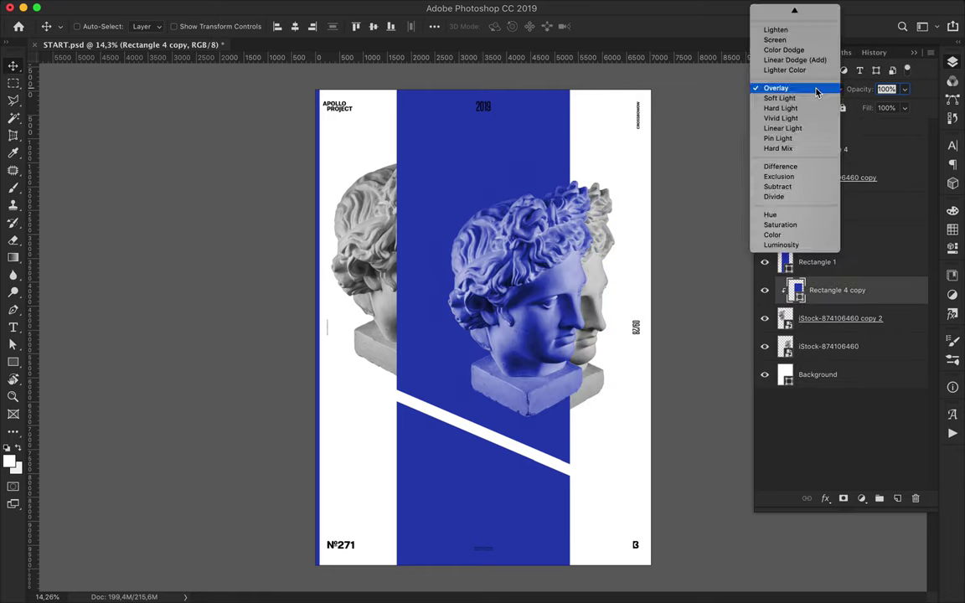
left_click_drag(834, 290, 809, 328)
left_click(808, 329, "alt")
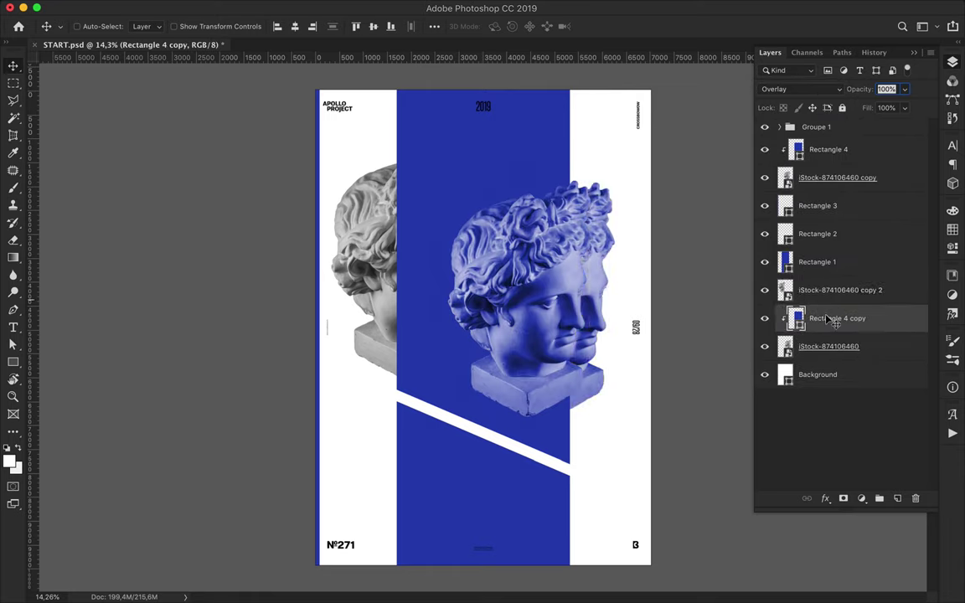
left_click_drag(826, 156, 826, 276)
left_click(785, 284, "alt")
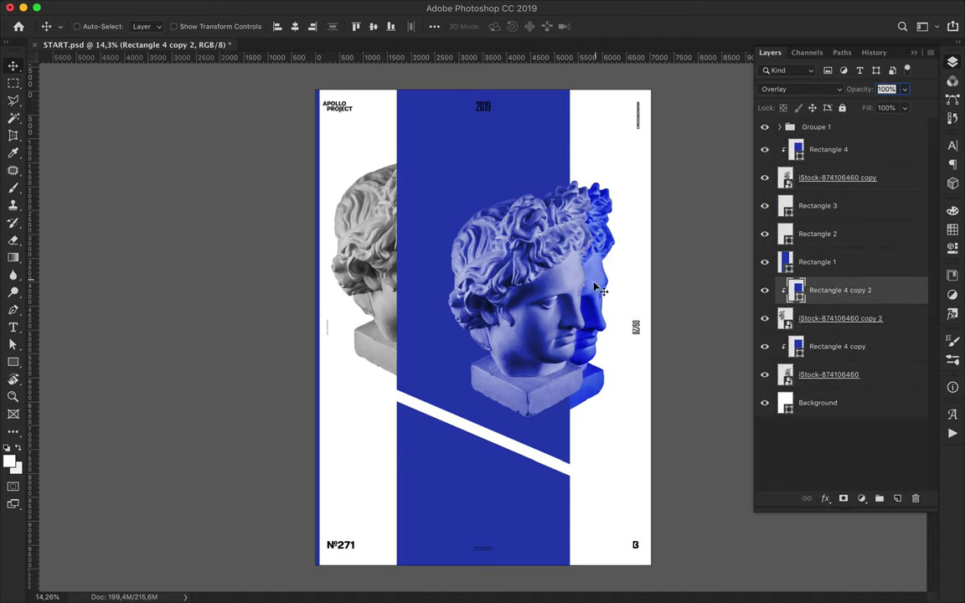
left_click_drag(750, 166, 442, 246)
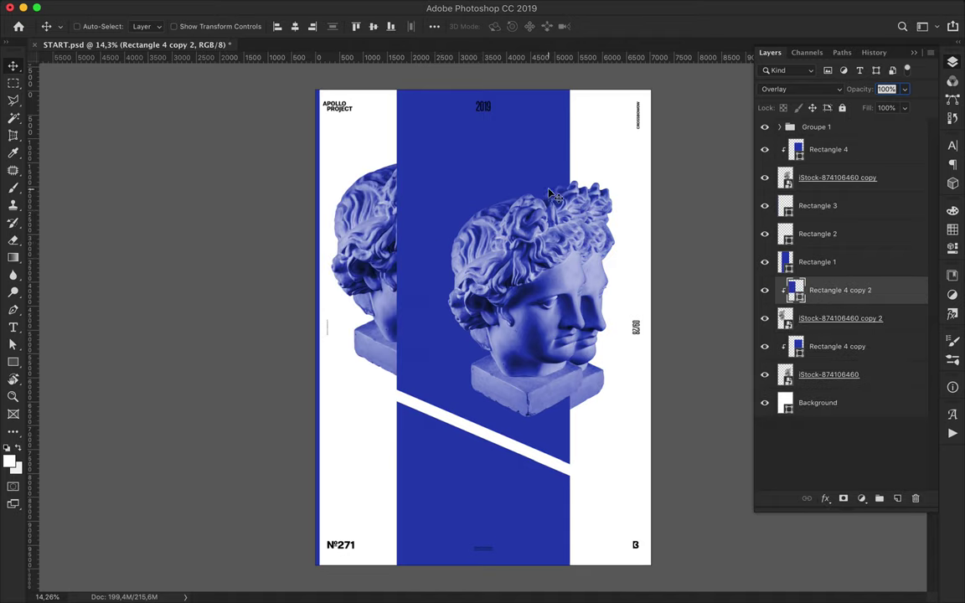
left_click(840, 400)
key("ctrl+shift+alt+n")
Set the gradient to 273fb3 blue with the right opacity stop at 0.
key("g")
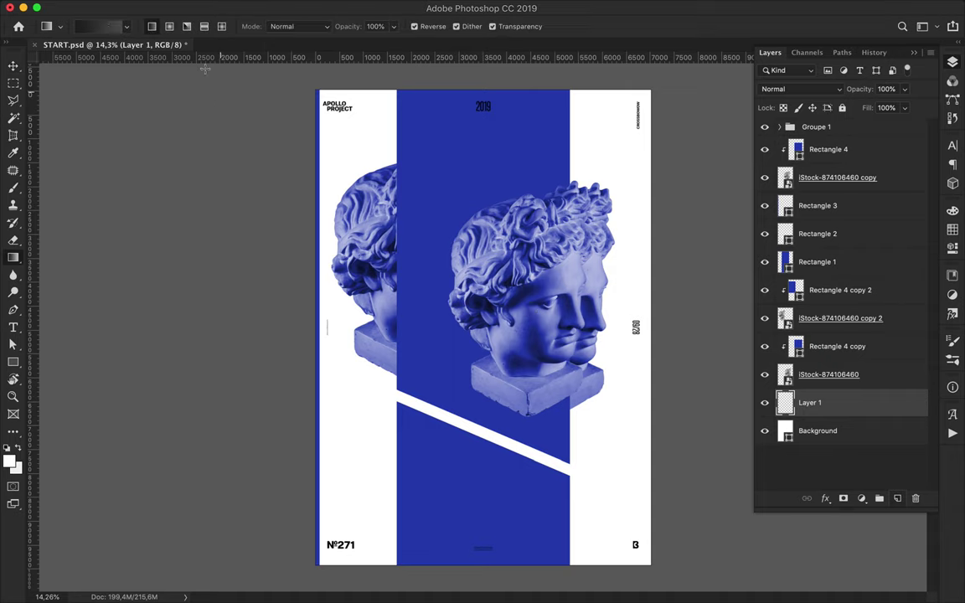
left_click(108, 30)
double_click(450, 364)
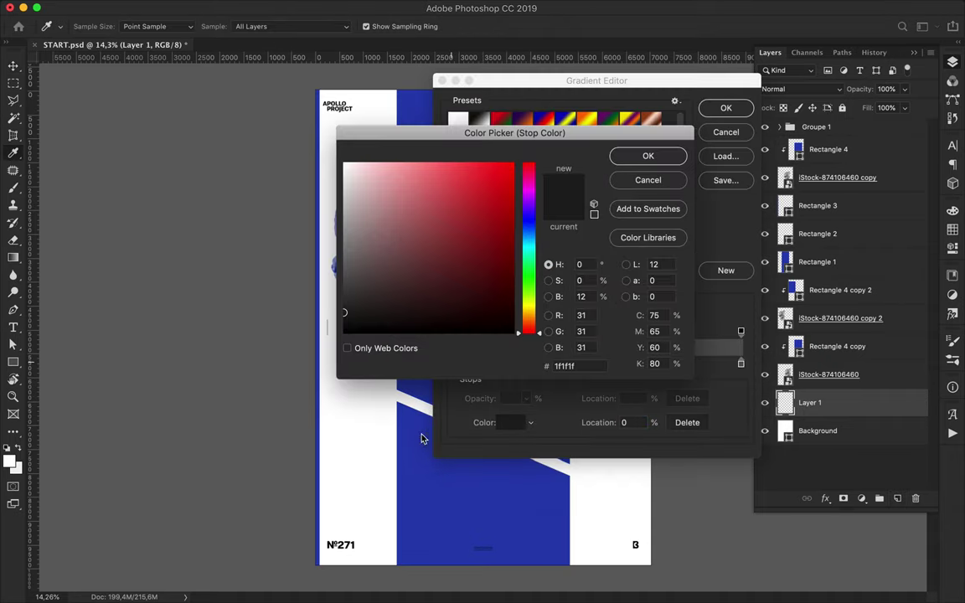
left_click(648, 155)
double_click(740, 363)
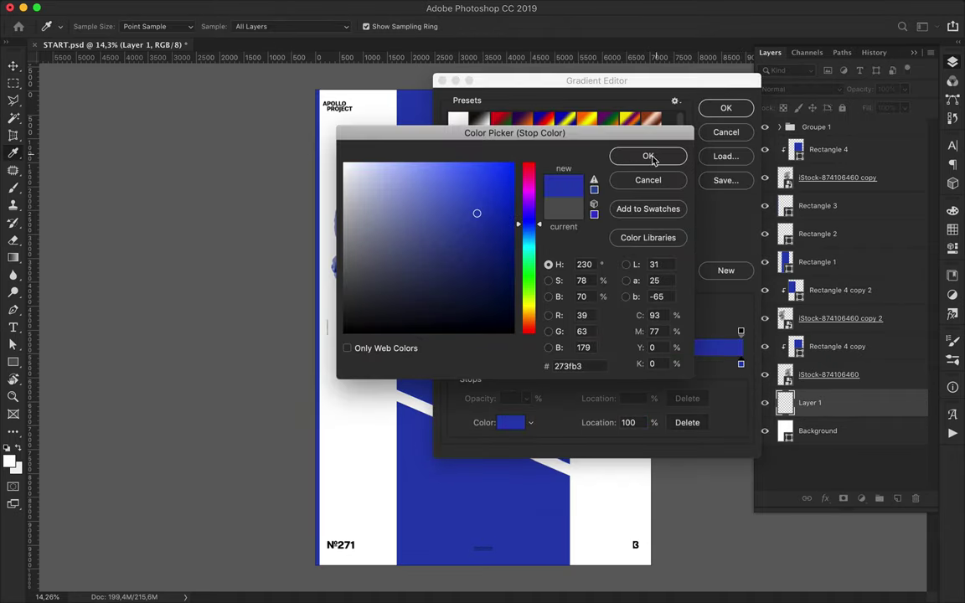
key("Return")
double_click(741, 363)
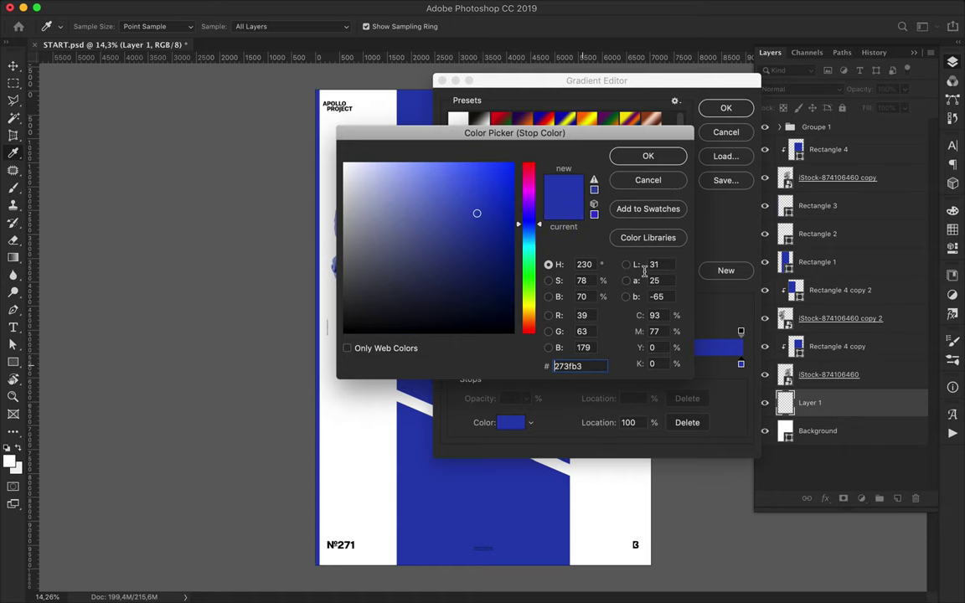
left_click(642, 158)
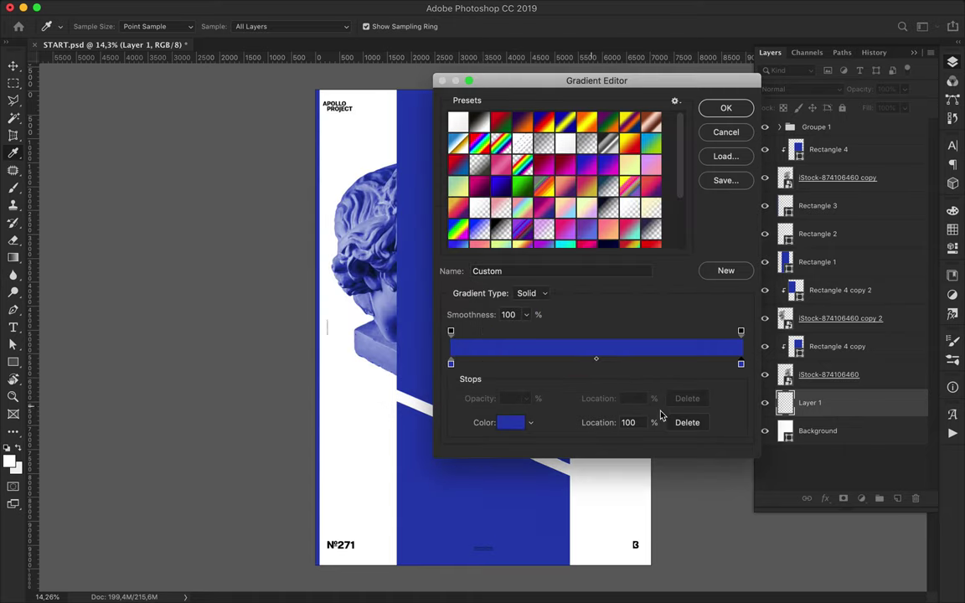
left_click(741, 331)
mouse_move(527, 398)
left_mouse_down()
mouse_move(523, 415)
mouse_move(474, 415)
left_mouse_up()
left_click(726, 108)
Undo a radial gradient attempt and drag the blue fade upward from the bottom edge.
left_click(169, 26)
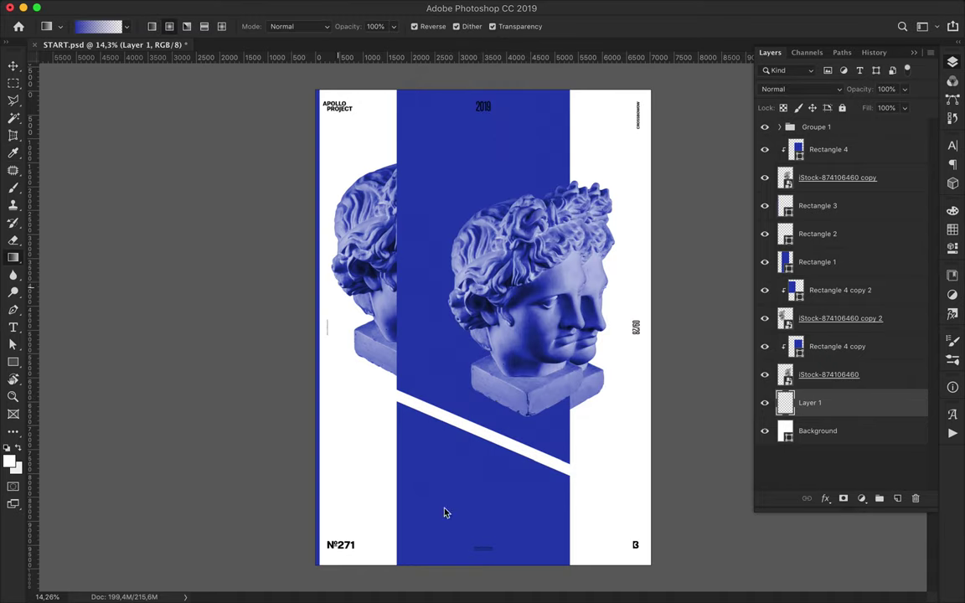
left_click_drag(486, 436, 484, 566)
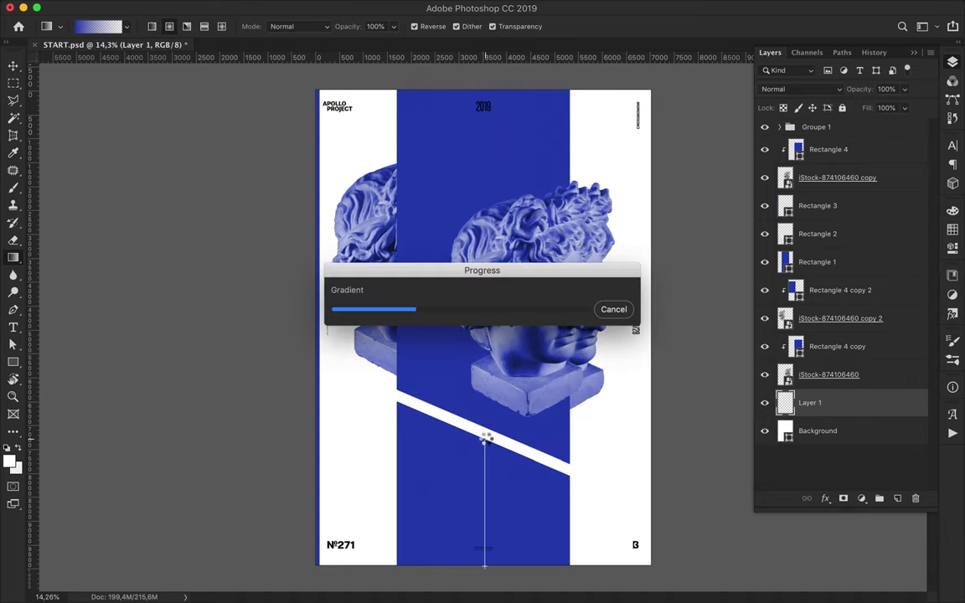
key("ctrl+z")
left_click_drag(484, 566, 486, 331)
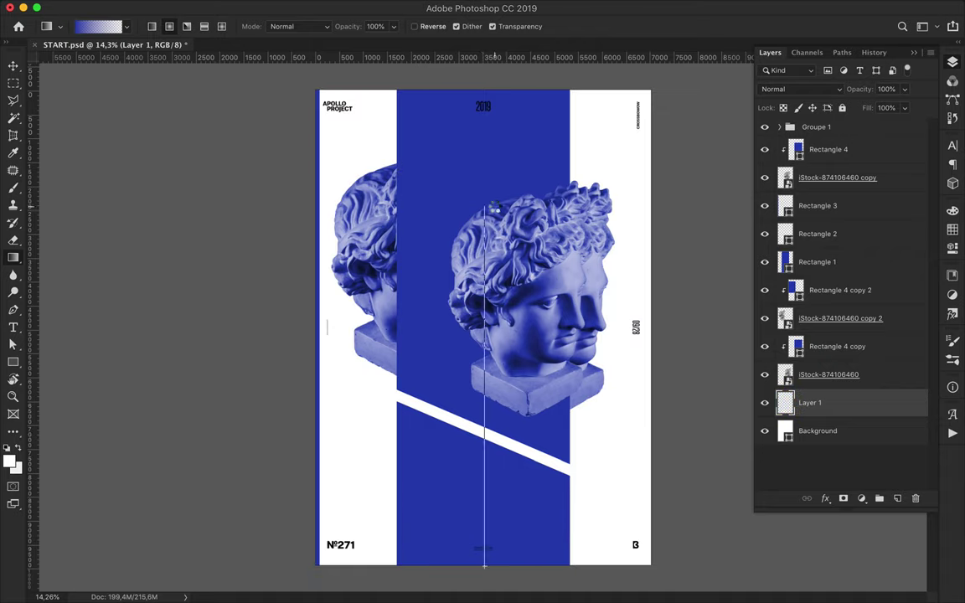
left_click_drag(485, 204, 485, 209)
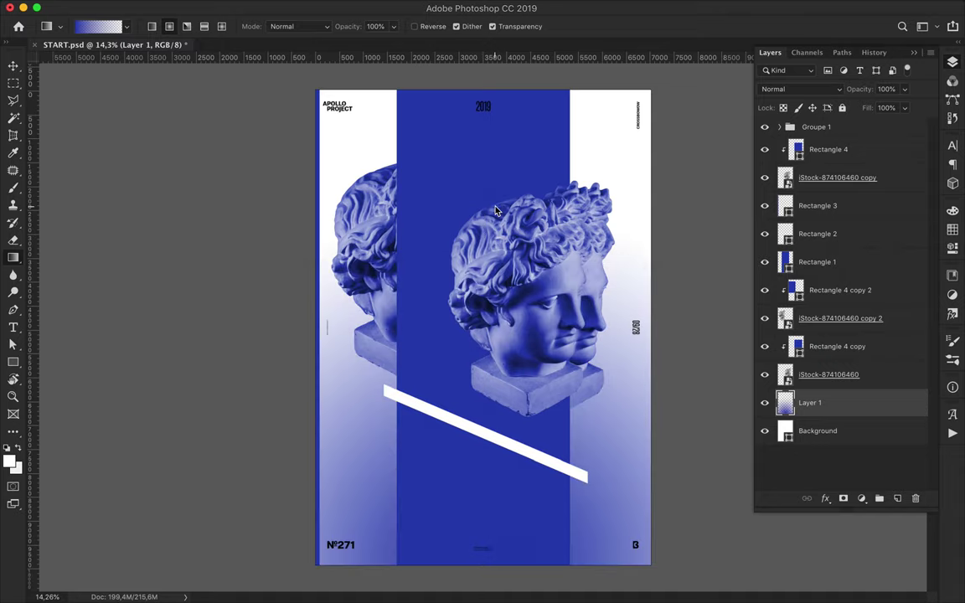
Convert Rectangle 1 to a Smart Object and cut the white stripe's shape out of it.
key("v")
left_click(466, 299)
key("alt+BackSpace")
key("Return")
right_click(853, 269)
left_click(695, 200)
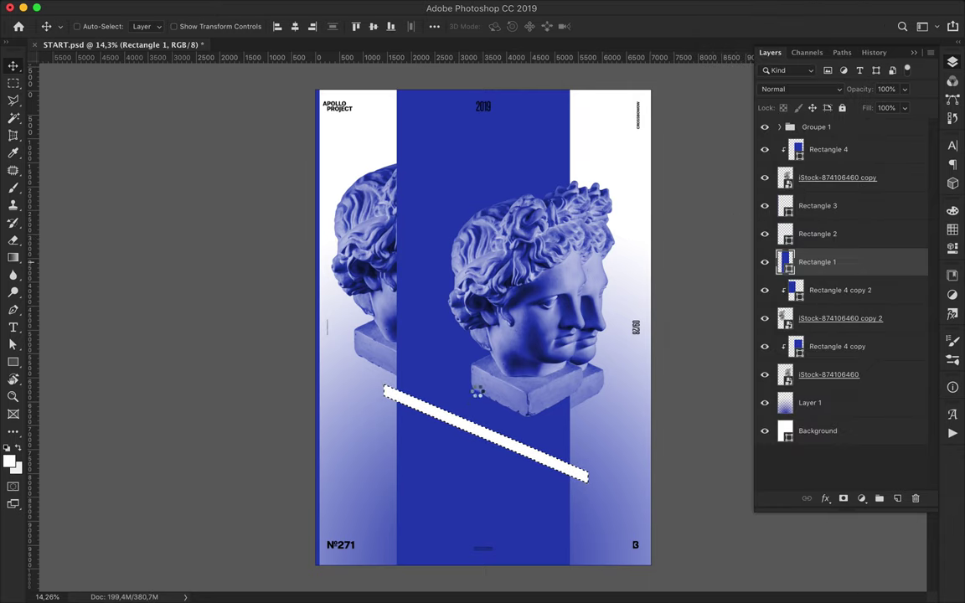
left_click(842, 237)
key("BackSpace")
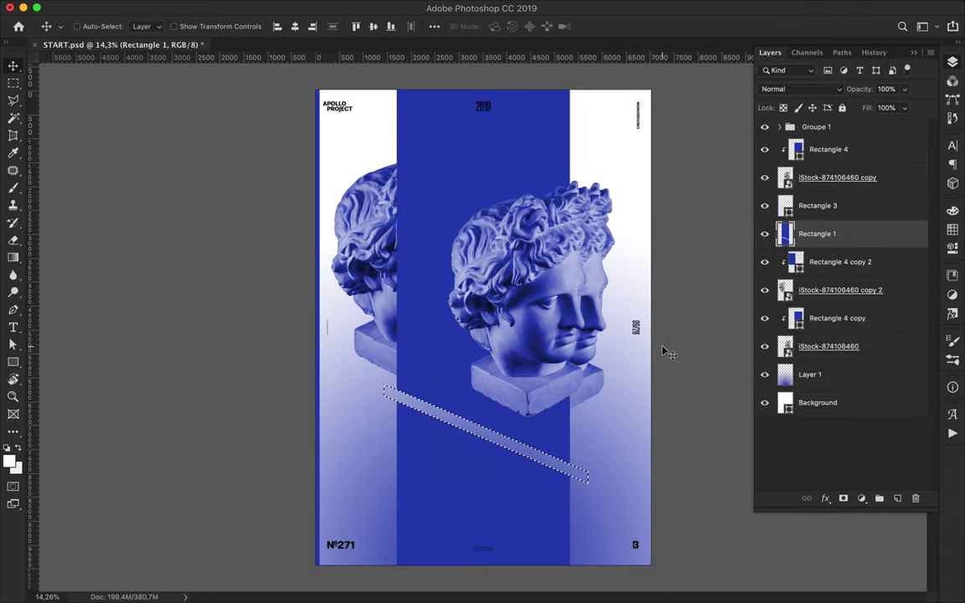
key("m")
key("BackSpace")
key("ctrl+d")
key("v")
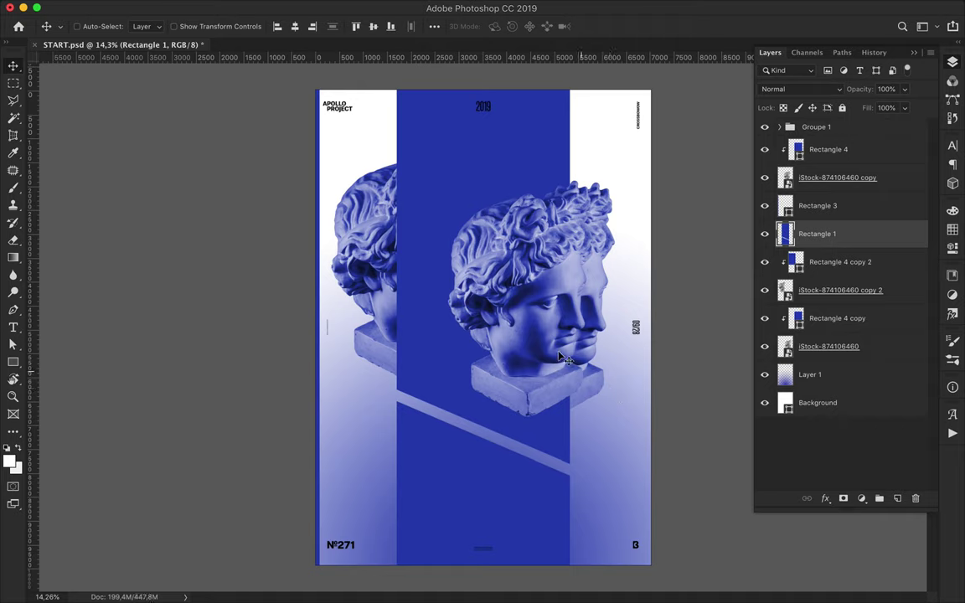
Shrink the right bust from the bottom with Free Transform.
left_click(563, 358, "ctrl")
key("alt+bracketleft")
key("ctrl+t")
left_click_drag(532, 459, 537, 400)
key("Return")
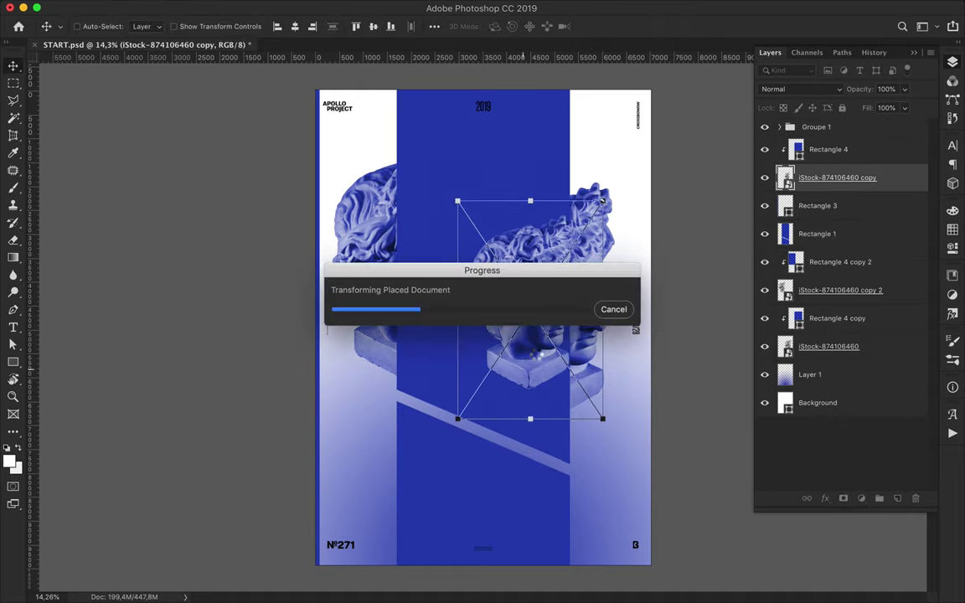
Shrink the left blue rectangle and left bust, raising the bust slightly.
left_click(381, 276, "ctrl")
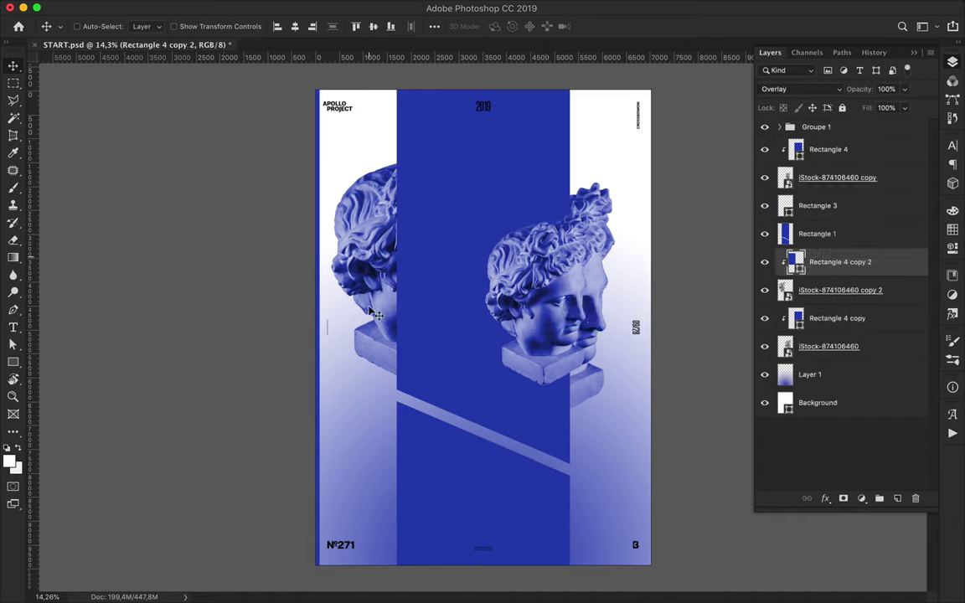
key("ctrl+t")
left_click_drag(382, 388, 385, 349)
key("Return")
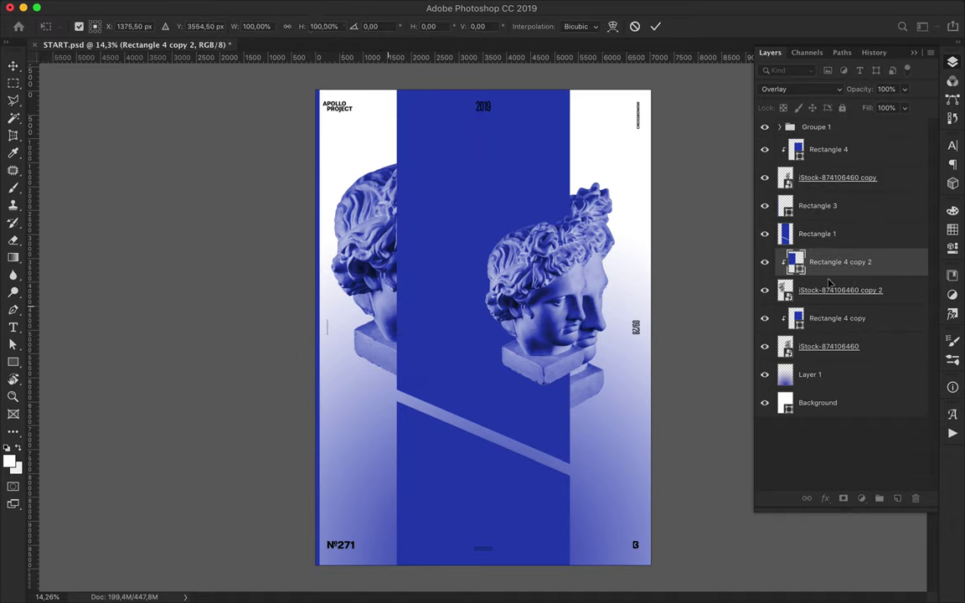
left_click(369, 251, "ctrl")
key("ctrl+t")
left_click_drag(413, 427, 413, 388)
left_click_drag(375, 275, 376, 233)
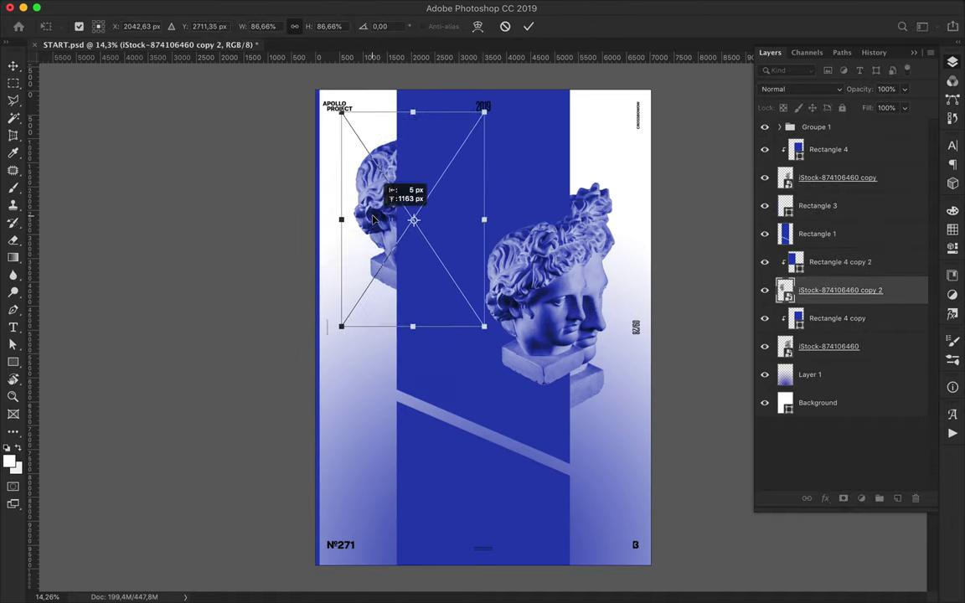
key("Return")
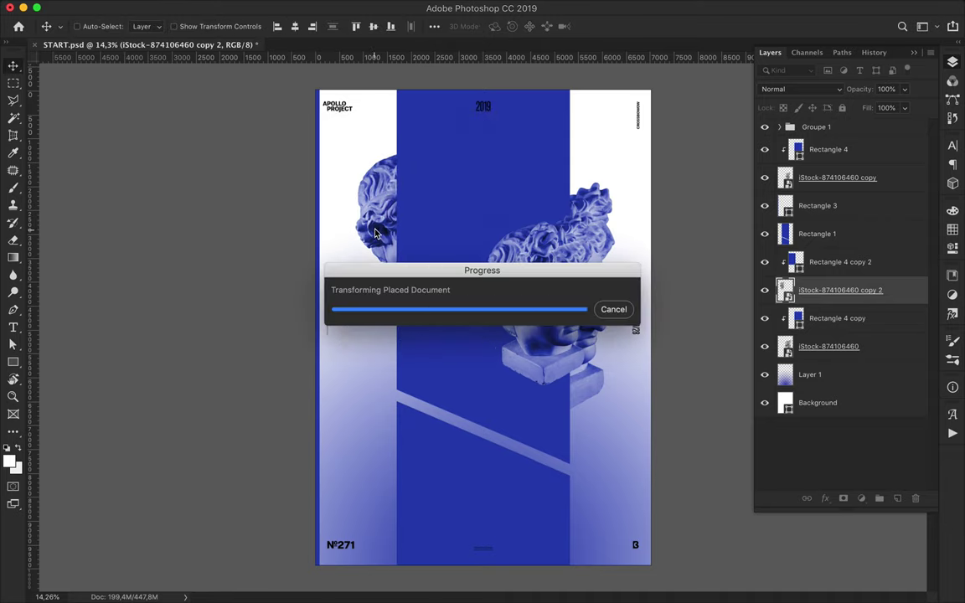
left_click(529, 164, "ctrl")
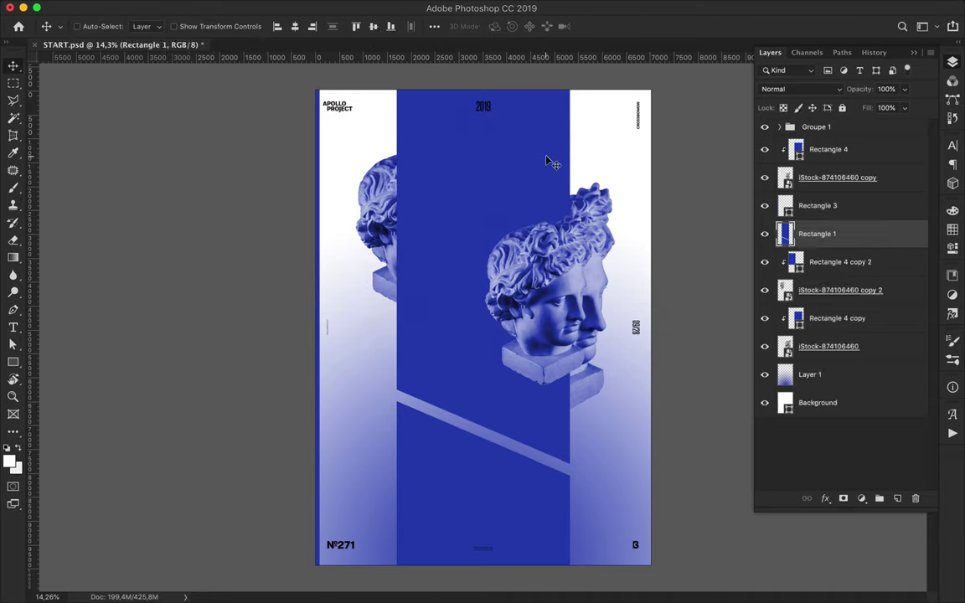
Type APOLLO near the upper left, enlarge it, and save the file.
key("t")
left_click(324, 144)
type("APOLLO")
key("ctrl+Return")
key("ctrl+t")
left_click_drag(397, 174, 526, 256)
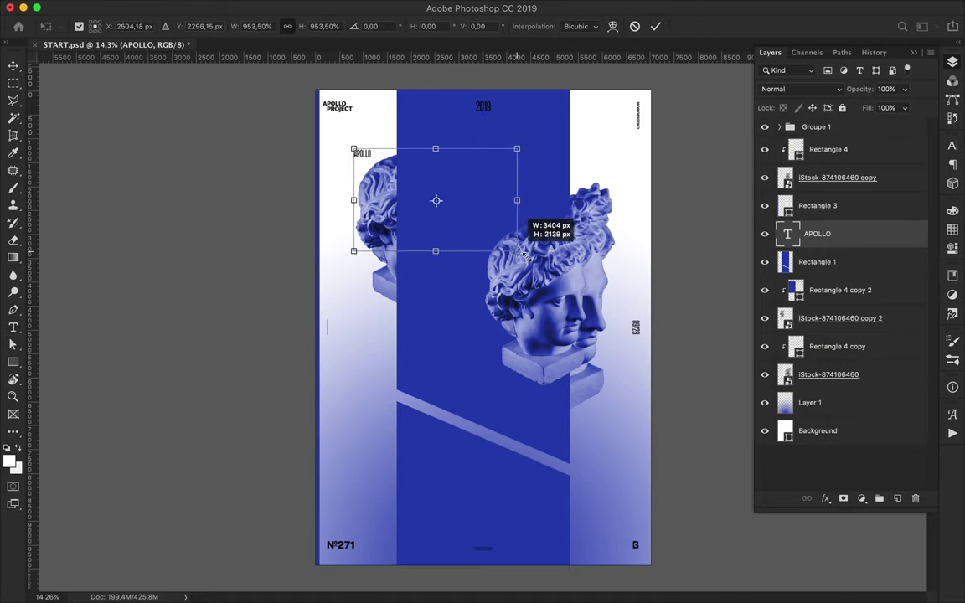
key("Return")
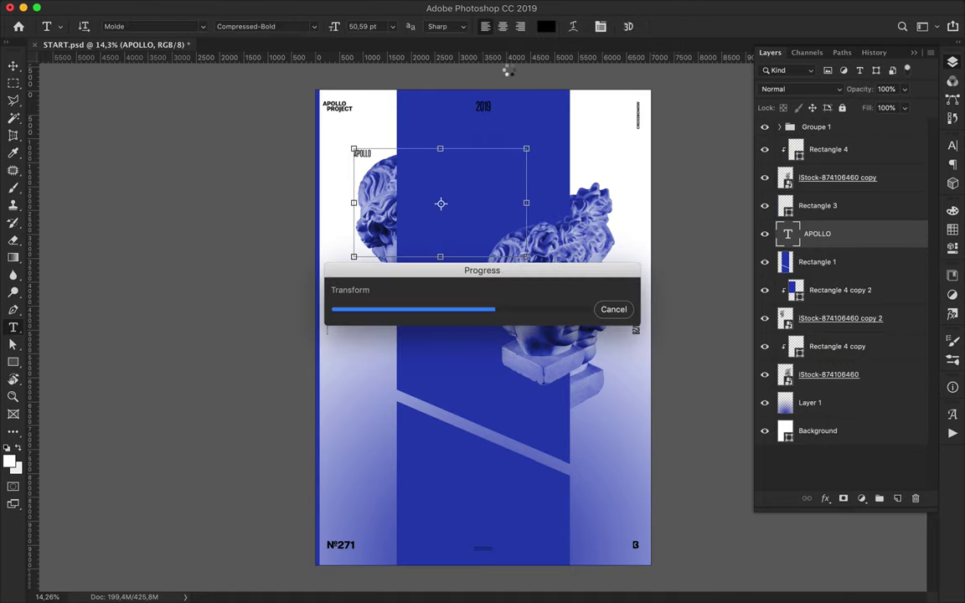
key("ctrl+s")
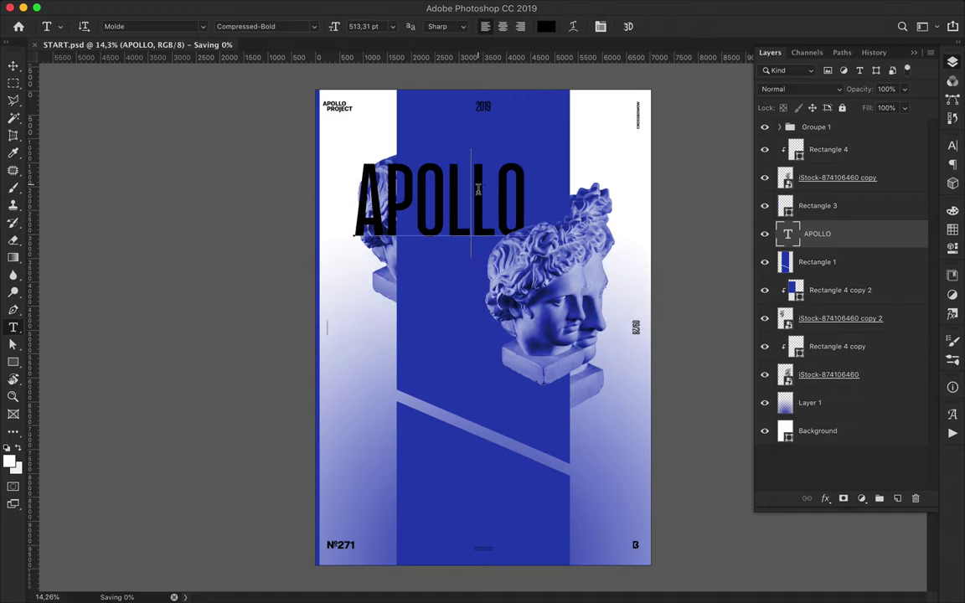
Set the APOLLO text colour to white ffffff.
left_click(478, 187)
key("Escape")
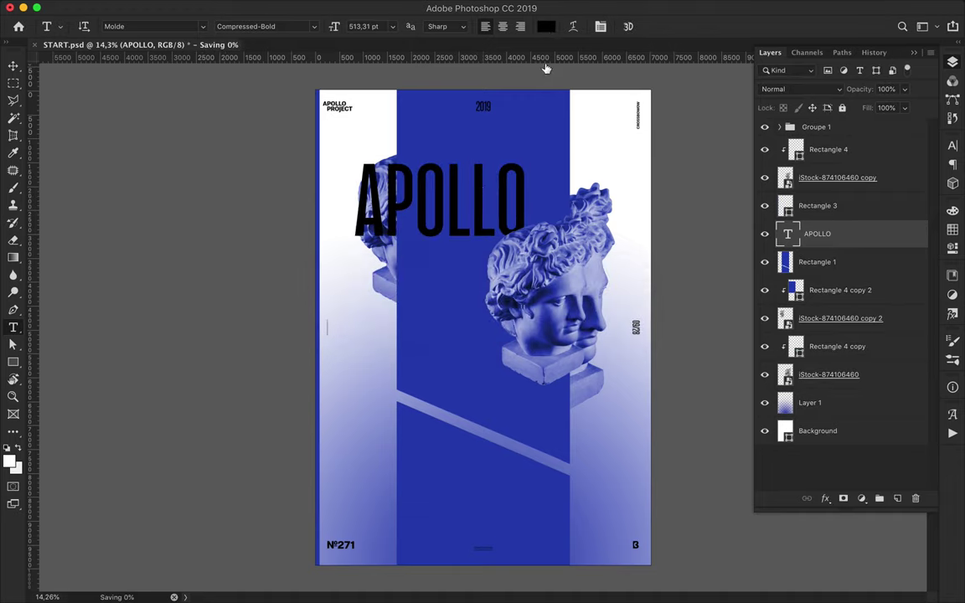
left_click(546, 26)
left_click_drag(352, 168, 339, 158)
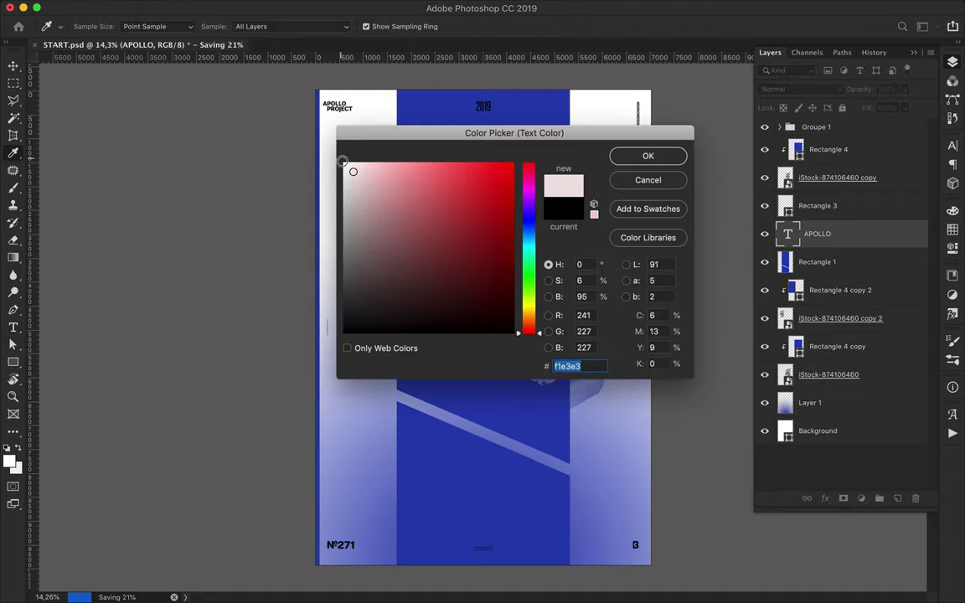
left_click(624, 155)
Enlarge APOLLO so it bleeds off the top edge, then Alt-drag a copy to the bottom right.
left_click(14, 68)
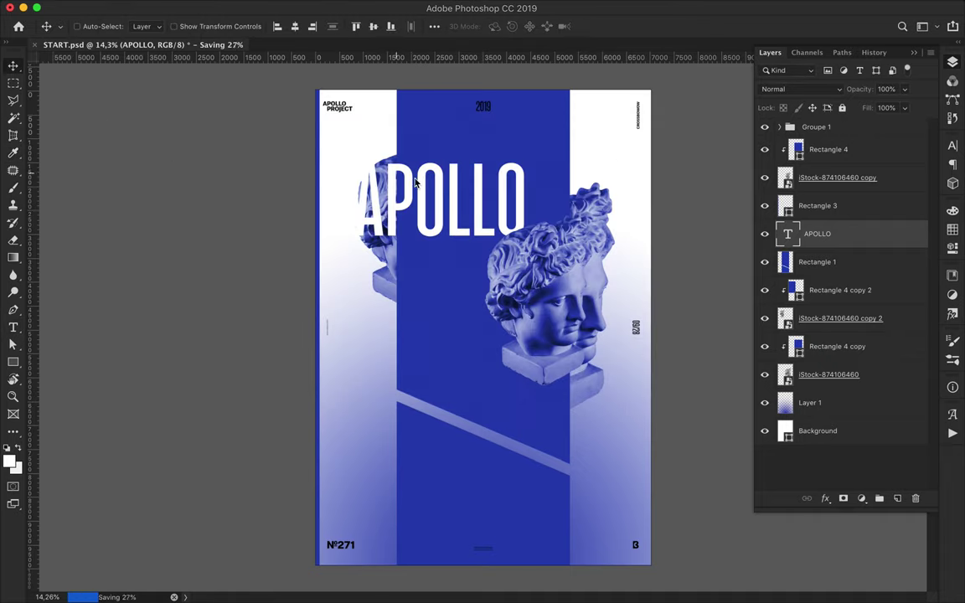
left_click_drag(415, 183, 452, 101)
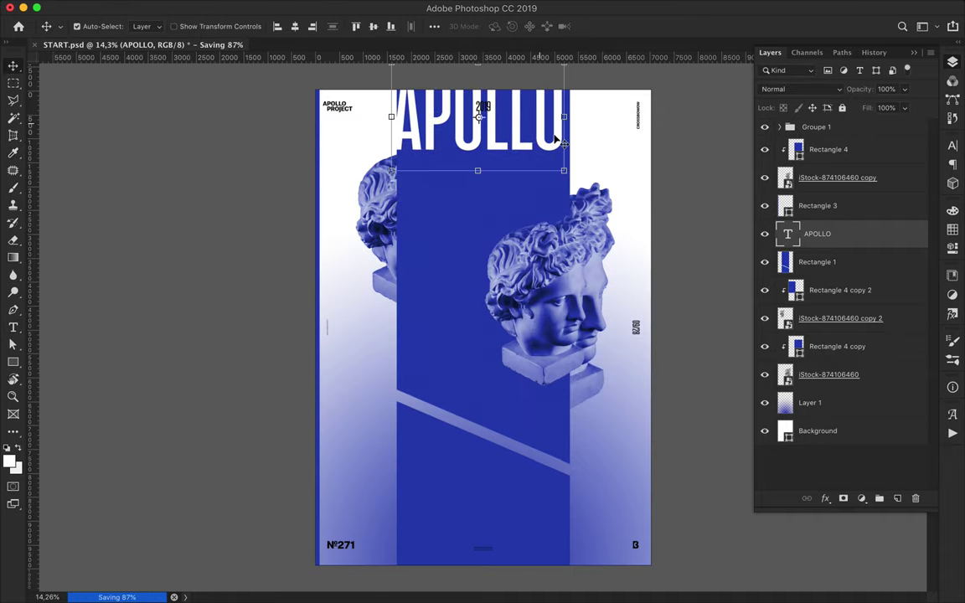
left_click_drag(564, 170, 577, 181)
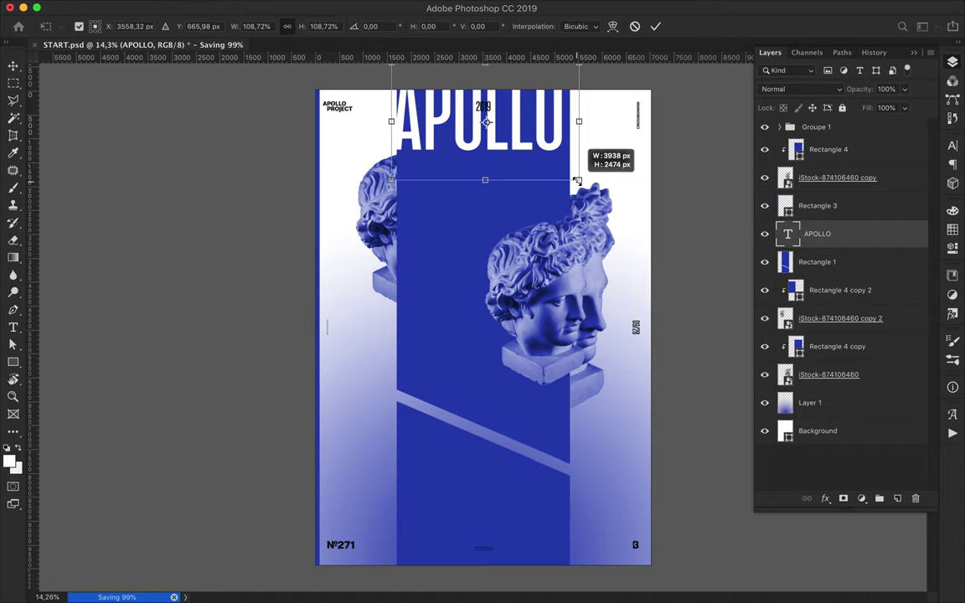
left_click_drag(391, 121, 382, 121)
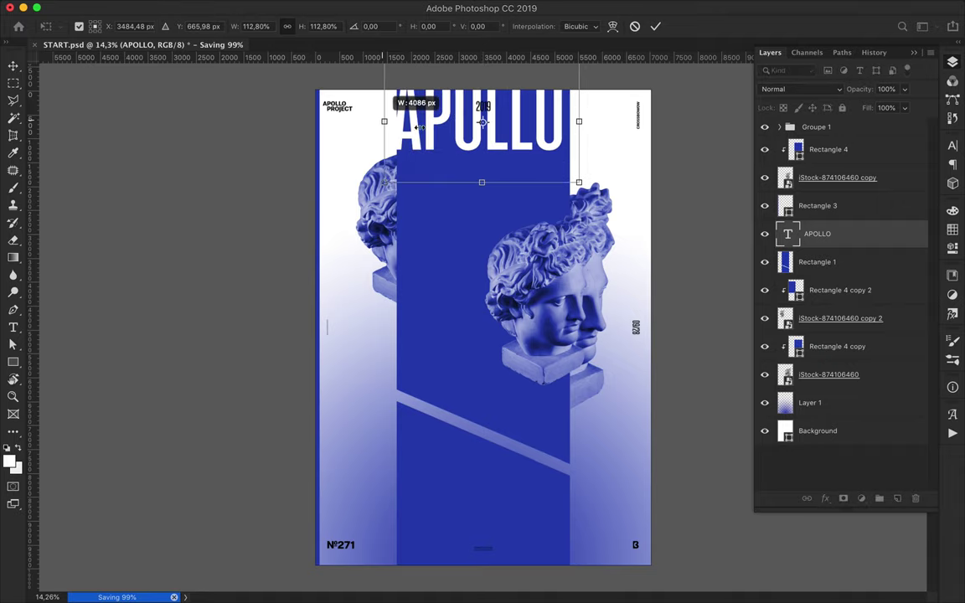
key("Return")
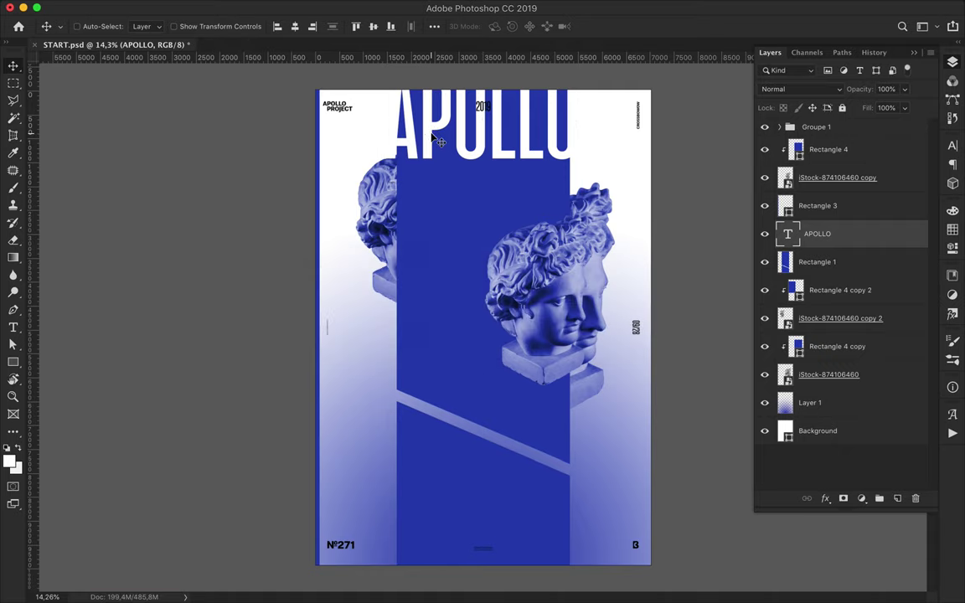
left_click_drag(430, 135, 428, 122)
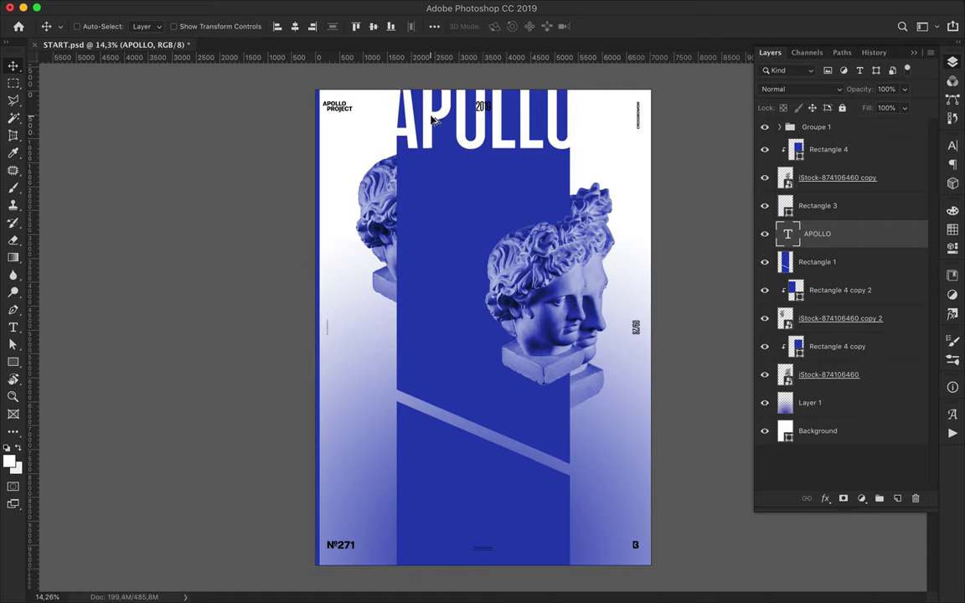
left_click_drag(432, 120, 568, 537)
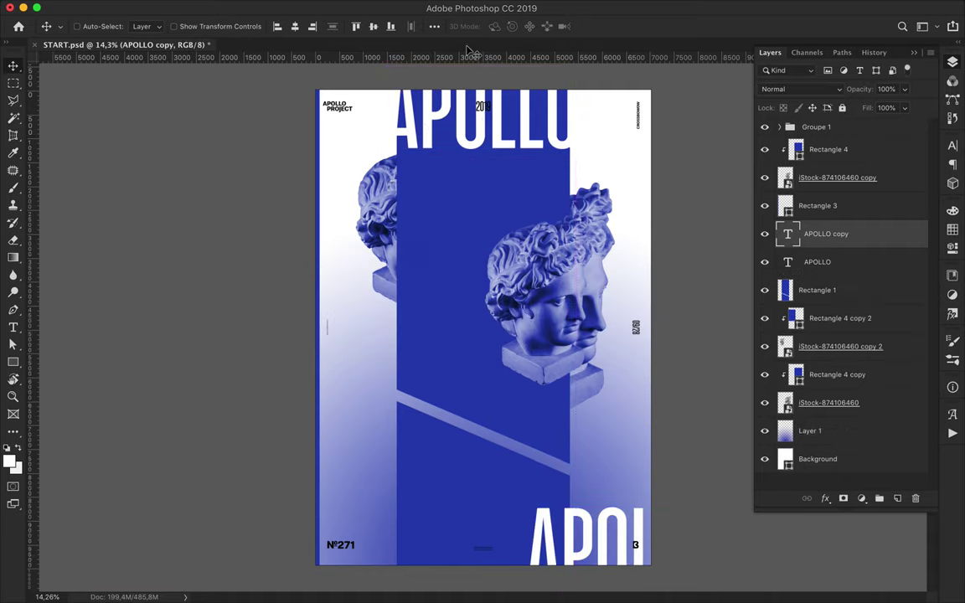
Recolour the APOLLO text copy to blue #273fb3.
key("t")
left_click(493, 27)
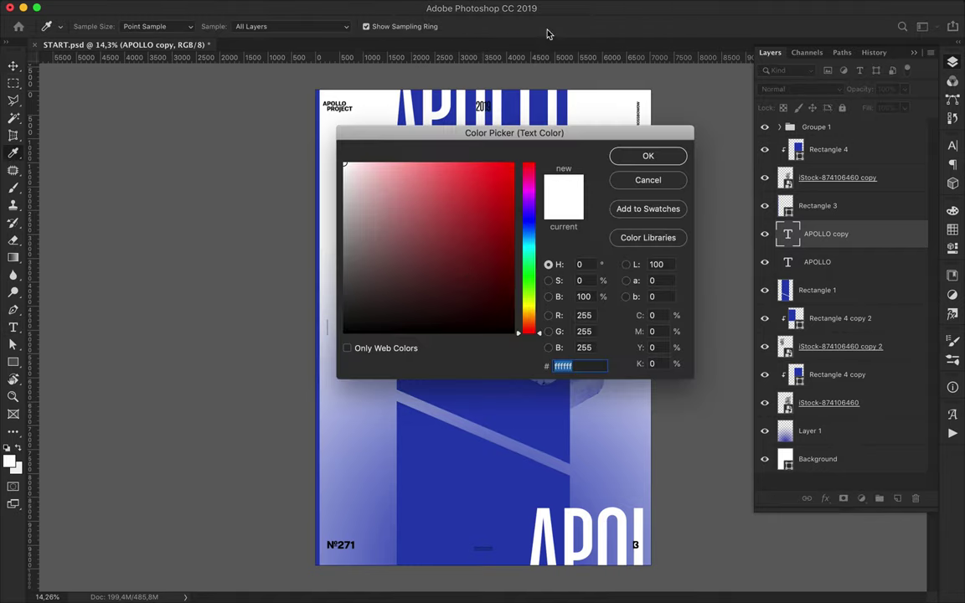
left_click(474, 480)
left_click(672, 155)
Line up the APOLLO copies along the bottom and draw a small rectangle around 2019.
key("v")
mouse_move(438, 507)
left_mouse_down()
mouse_move(546, 536)
mouse_move(376, 547)
left_mouse_up()
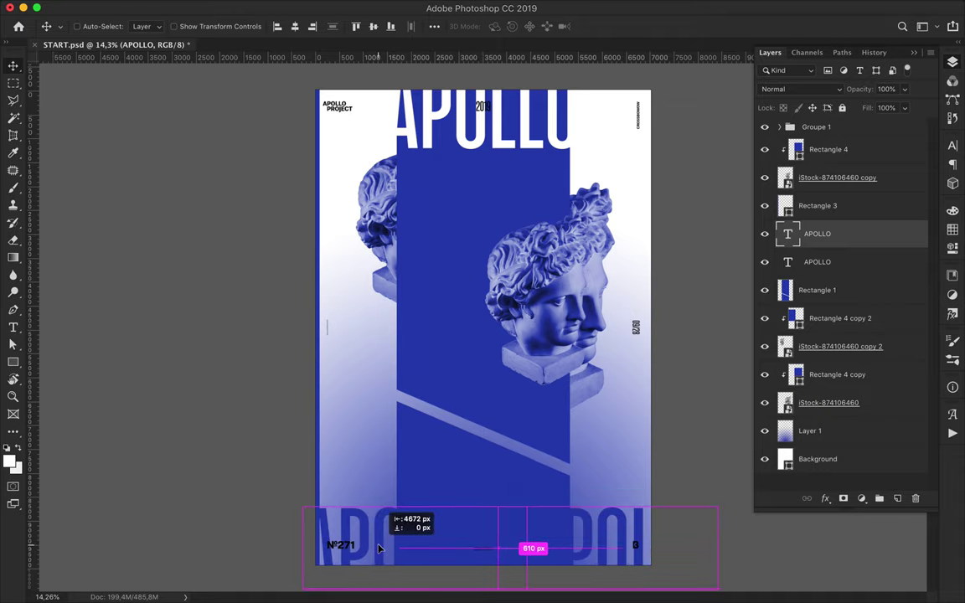
left_click_drag(377, 547, 383, 550)
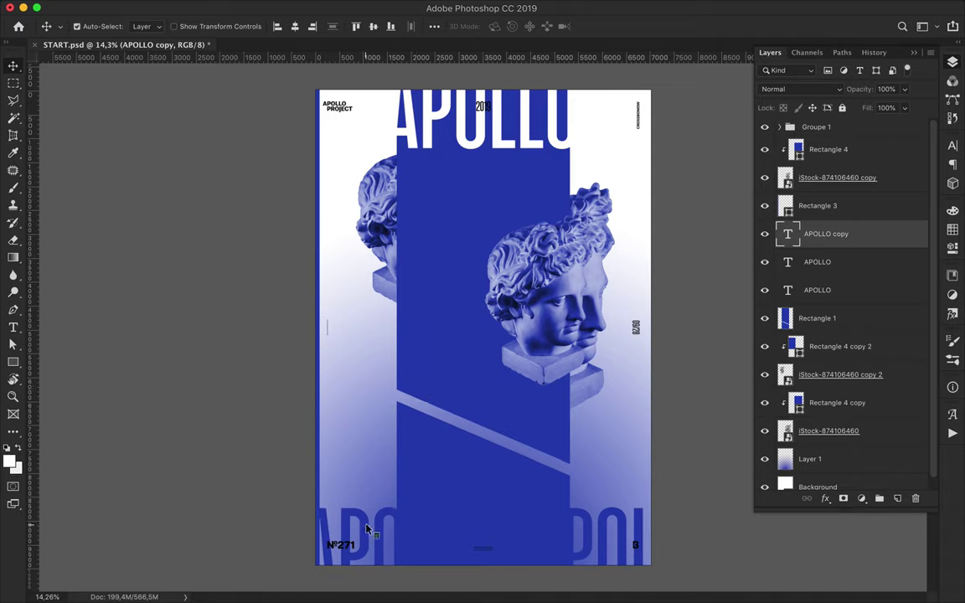
left_click(366, 528, "ctrl+shift")
left_click_drag(546, 494, 536, 502)
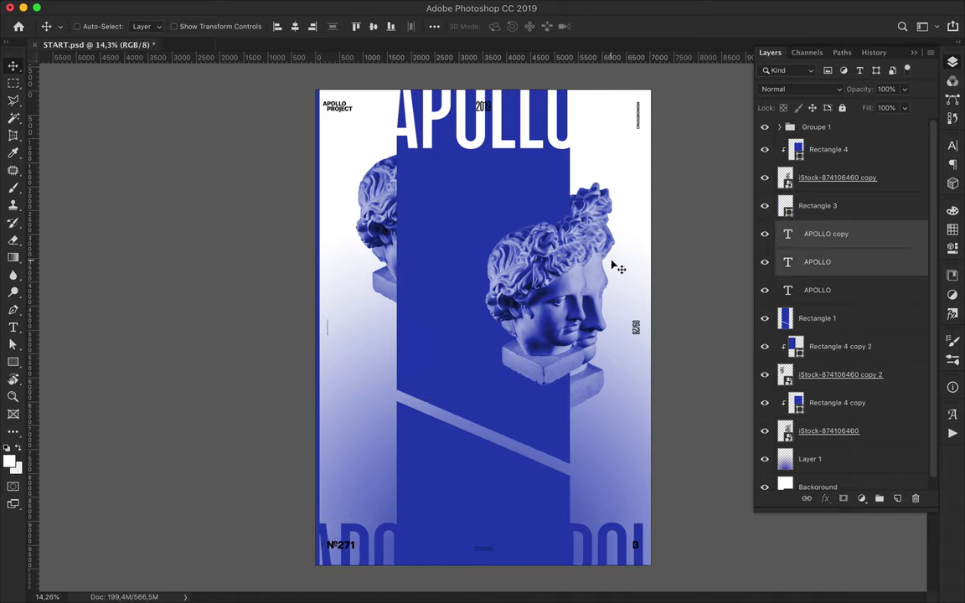
key("u")
left_click_drag(475, 99, 497, 116)
Try a diagonal lasso cut on the right bust and dismiss the smart-object warning.
key("v")
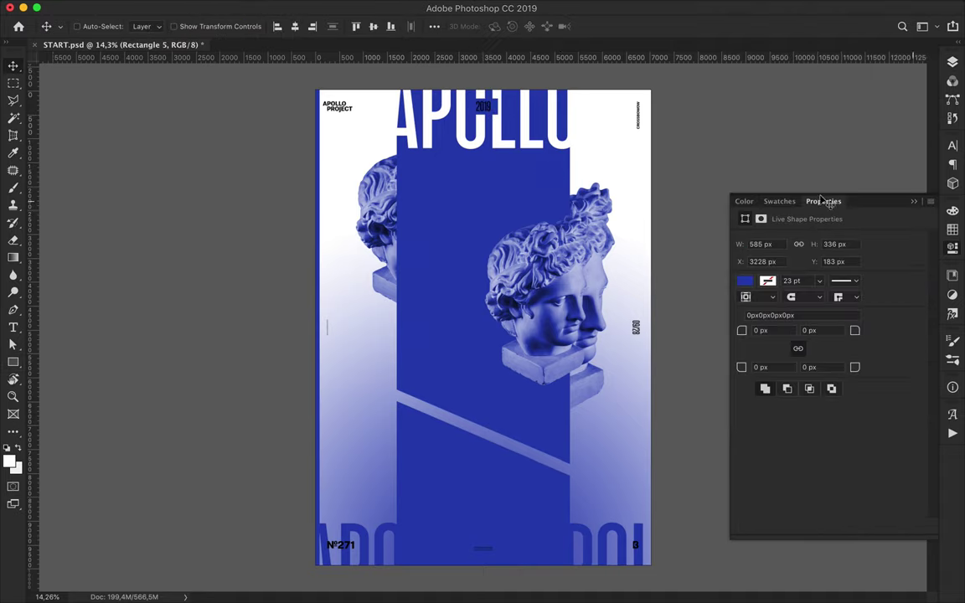
left_click_drag(823, 201, 630, 193)
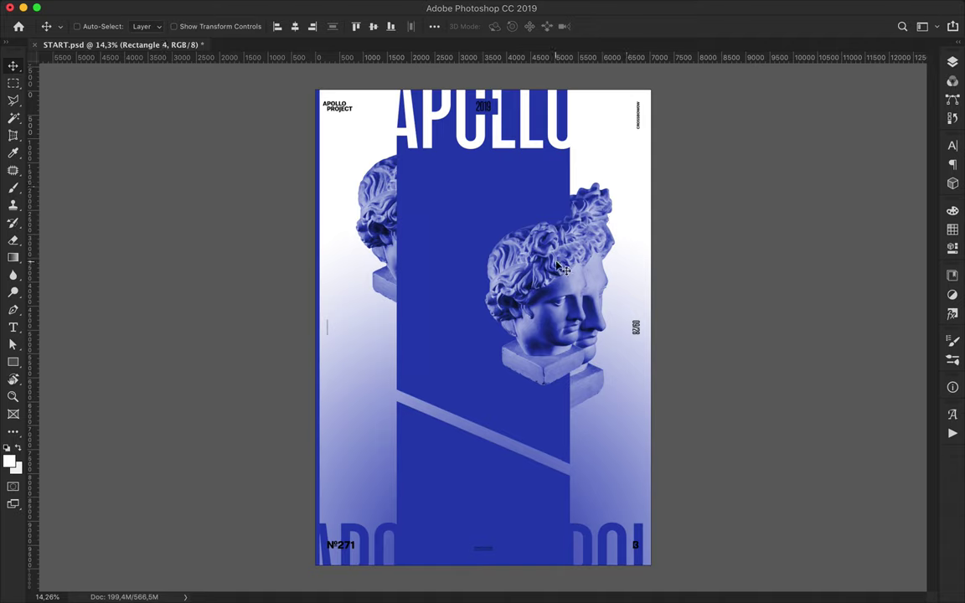
key("l")
left_click(481, 306)
double_click(483, 311)
key("F7")
left_click(838, 177)
key("ctrl+j")
left_click(580, 208)
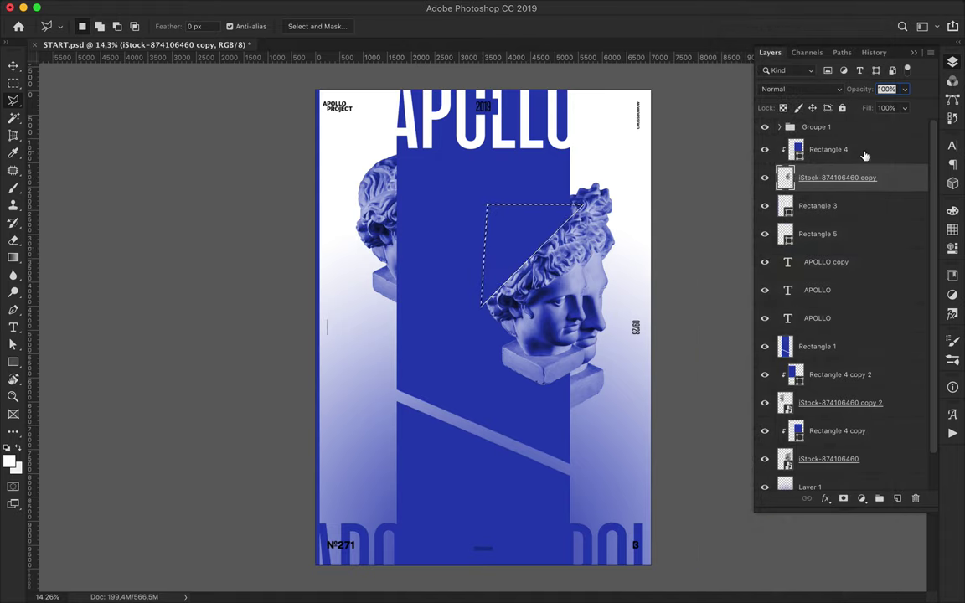
Merge the right bust photo into its Rectangle 4 copy clipping shape.
key("ctrl+e")
key("v")
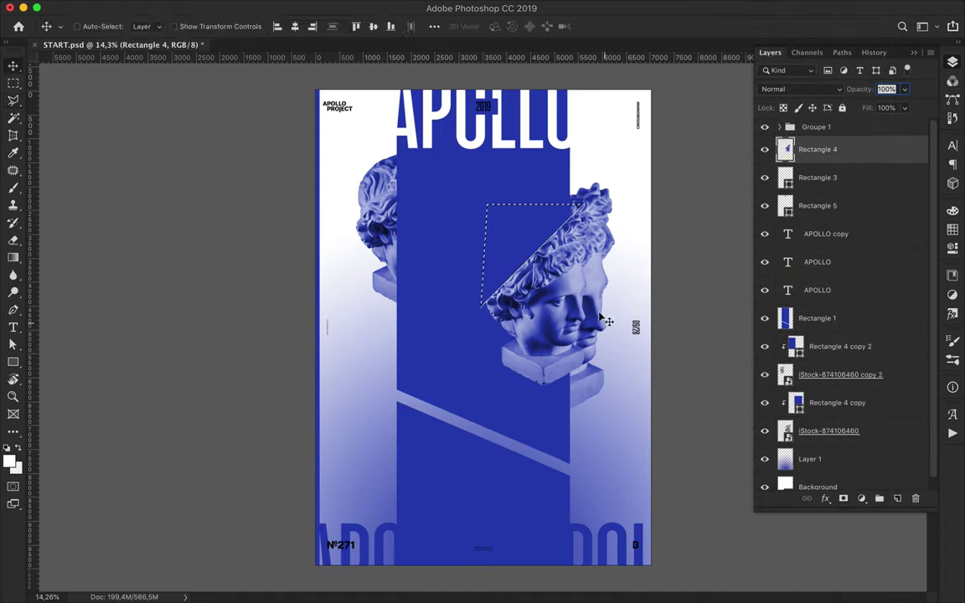
key("l")
left_click(830, 403)
left_click(779, 429, "shift")
key("ctrl+e")
Lasso-delete part of the right bust and drop the lower piece toward the bottom right.
left_click(611, 352)
left_click(504, 249)
left_click(504, 438)
left_click(612, 439)
left_click(612, 354)
key("Delete")
key("ctrl+d")
key("v")
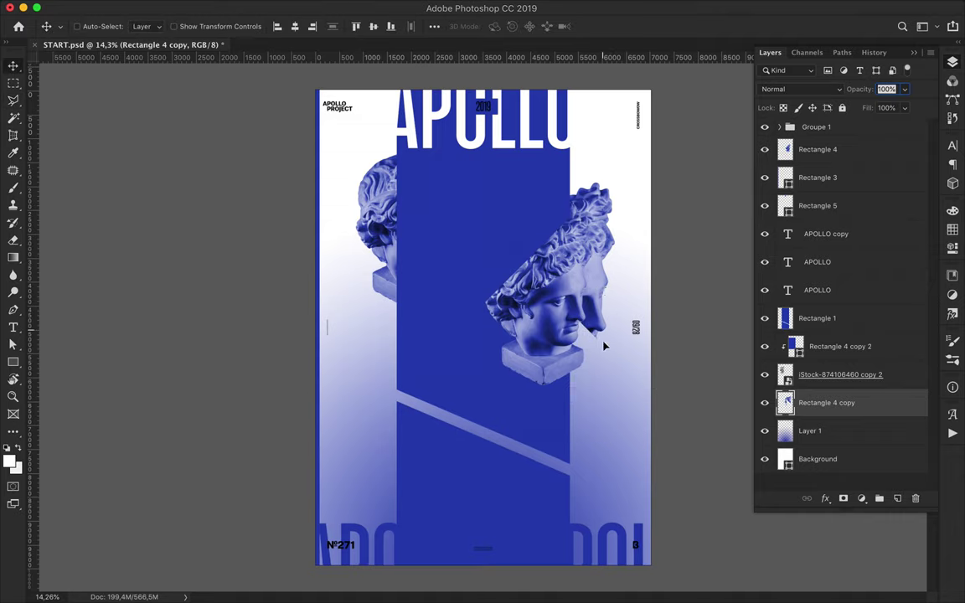
left_click_drag(603, 345, 608, 484)
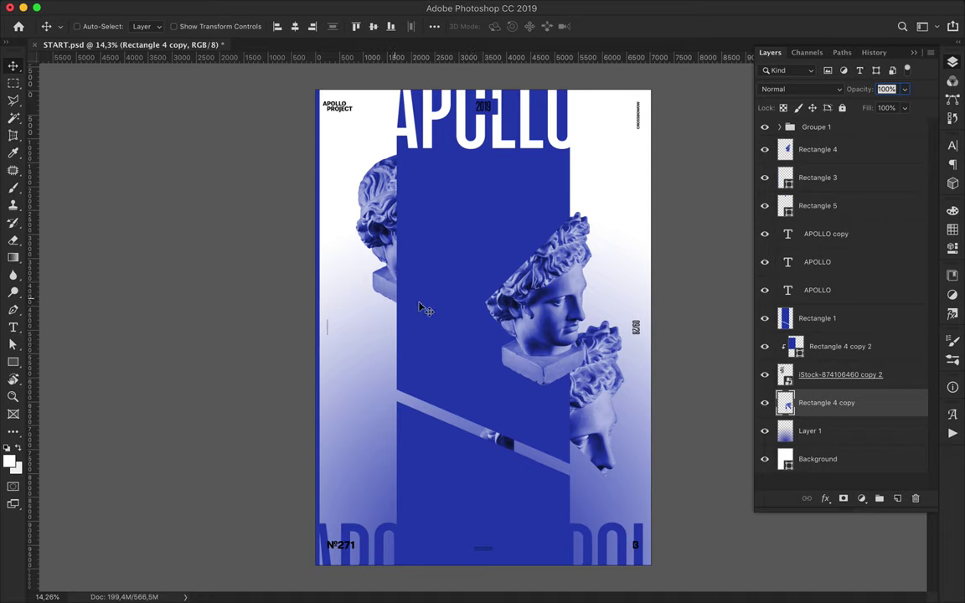
Duplicate the tall blue stripe and give the copy a 188,3-pixel Gaussian Blur.
left_click(423, 309, "super")
left_click_drag(440, 314, 429, 318)
left_click(331, 6)
left_click(525, 224)
left_click(767, 134)
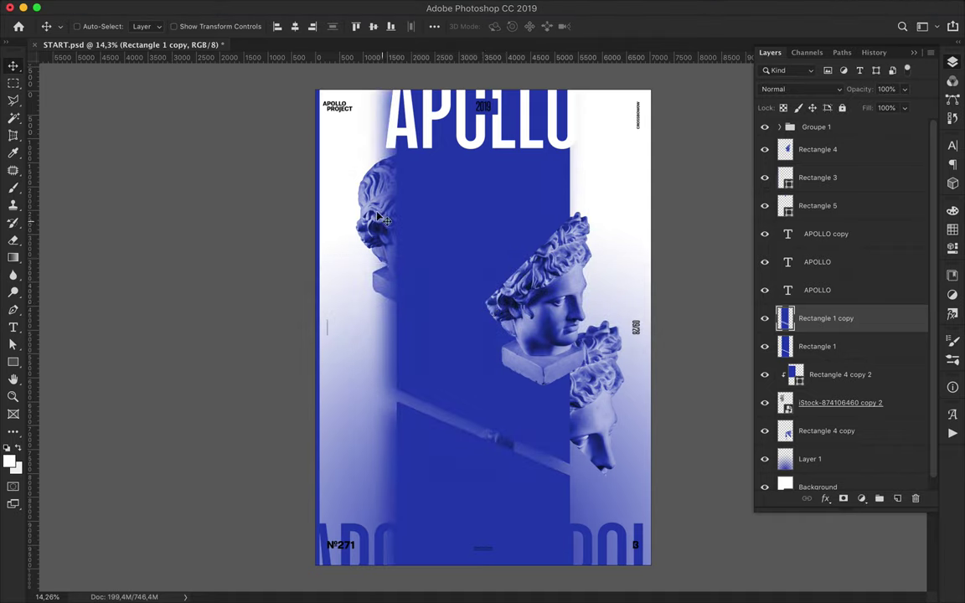
left_click(838, 375)
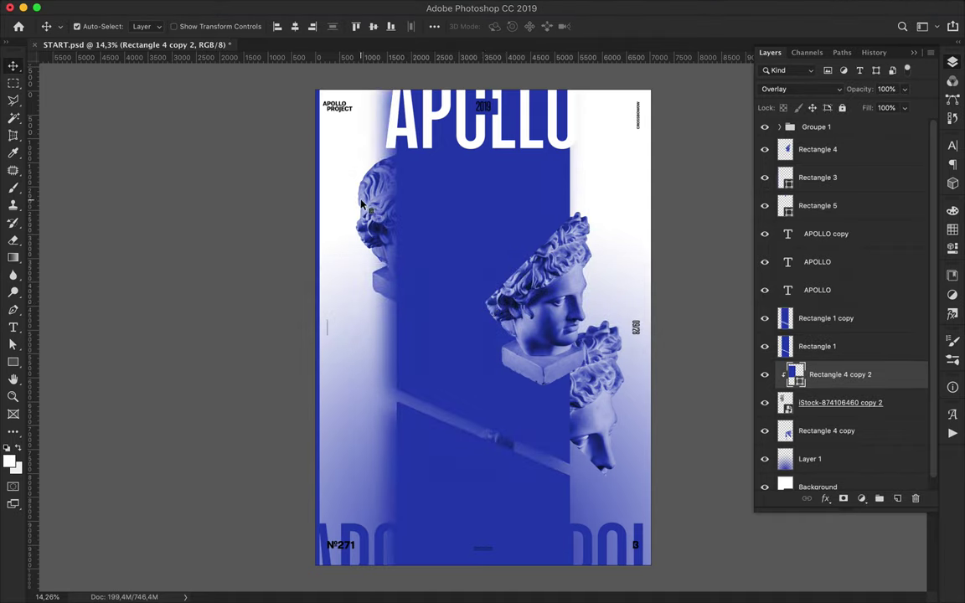
Merge the upper-left bust layers and lasso-delete the bust's top diagonally.
left_click(838, 403, "shift")
key("ctrl+e")
key("l")
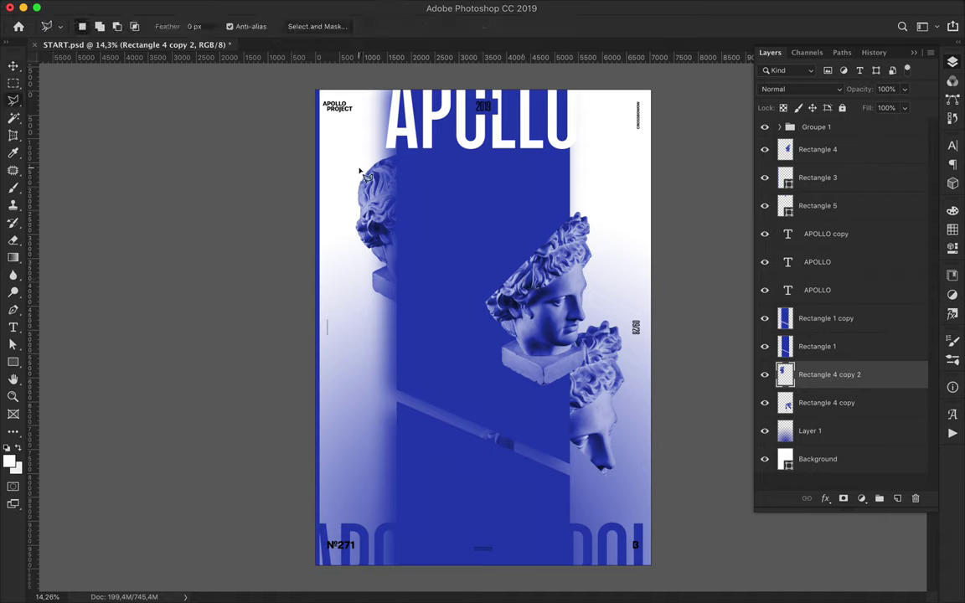
left_click(494, 251)
left_click(345, 194)
left_click(360, 165)
key("Delete")
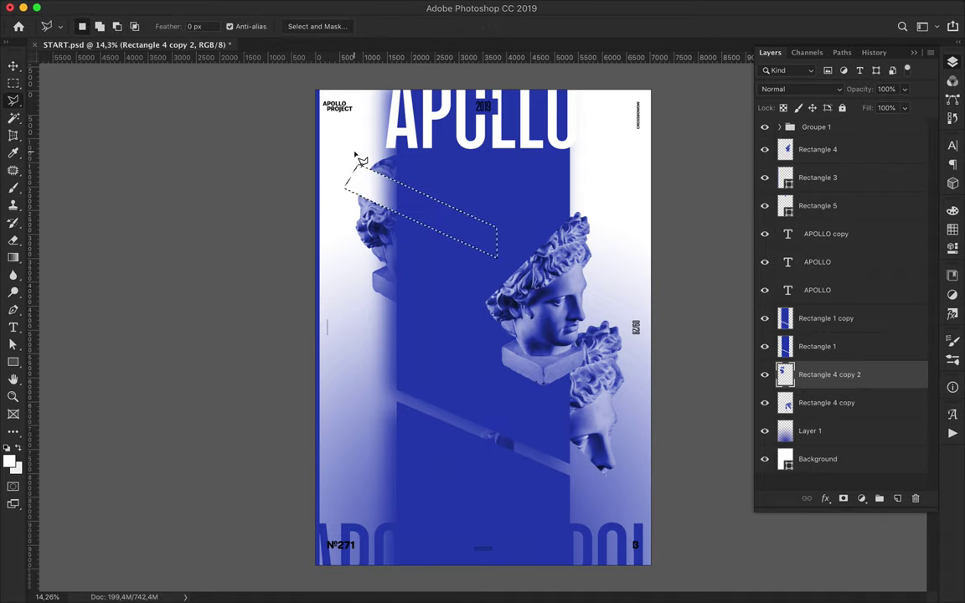
key("ctrl+d")
key("v")
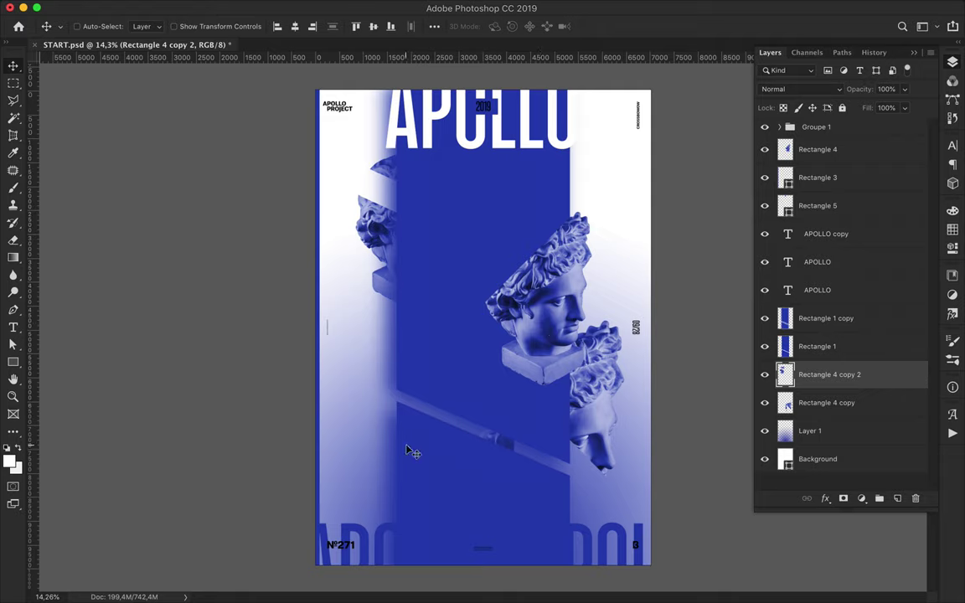
Duplicate the blue stripe layer and outline a diagonal band selection, shifting it up-left.
left_click_drag(833, 352, 835, 362)
key("l")
left_click(379, 390)
left_click(594, 480)
left_click(581, 67)
left_click(369, 67)
left_click(379, 390)
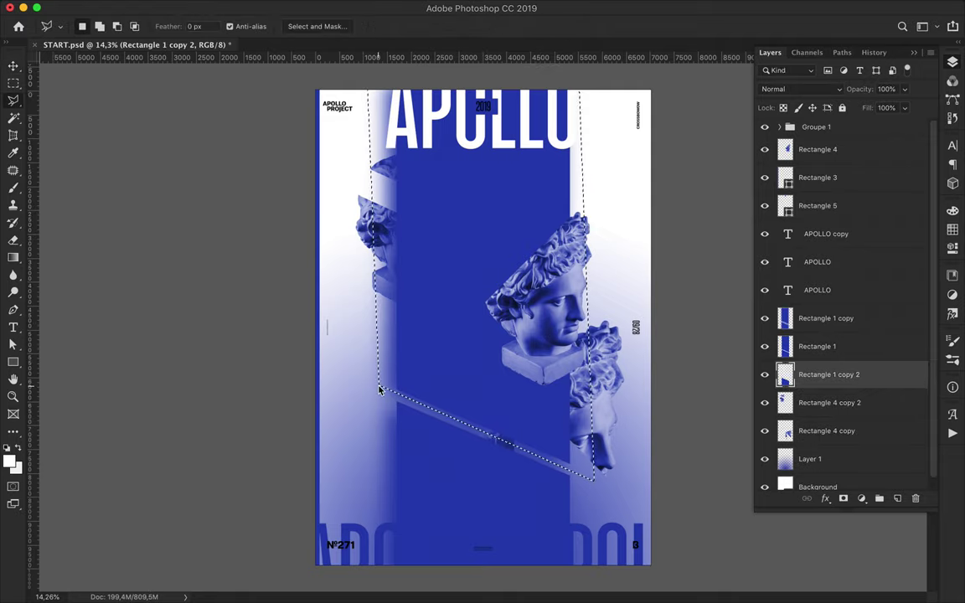
left_click(389, 436)
left_click(586, 524)
left_click(389, 436)
key("v")
left_click_drag(433, 444, 407, 432)
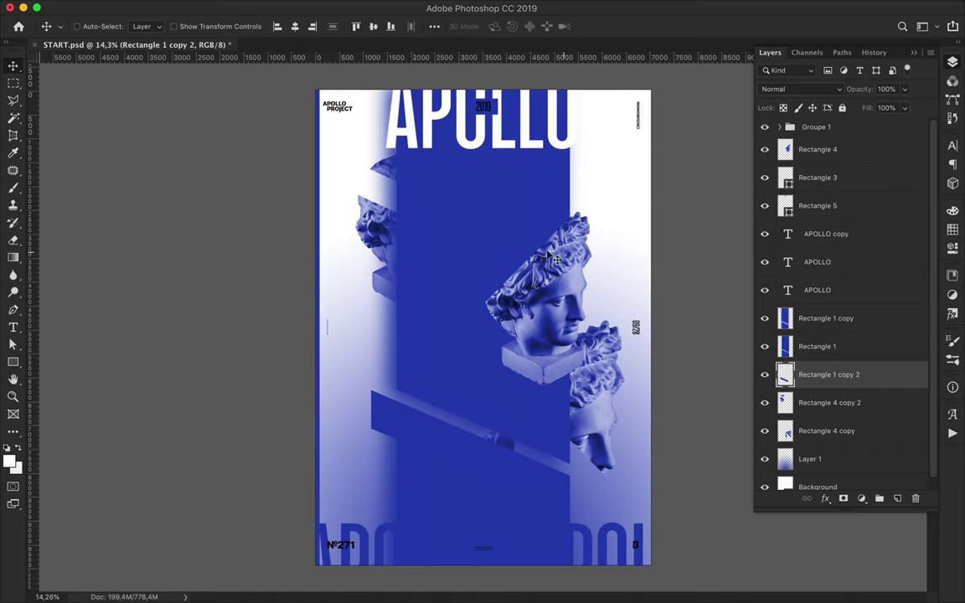
Fill a lasso stripe on a new layer with white and place it above Layer 1.
key("l")
left_click(897, 498)
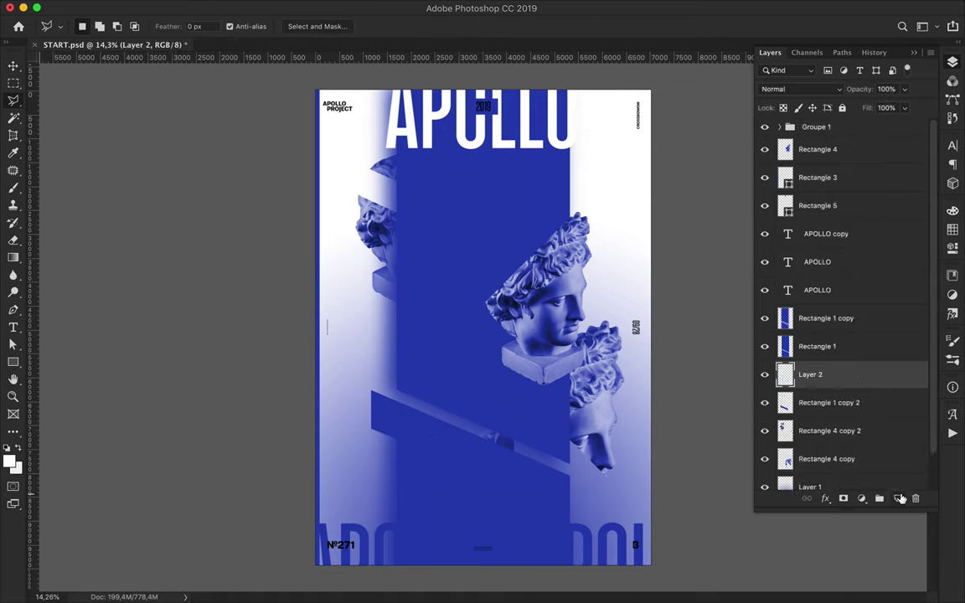
double_click(668, 385)
key("b")
key("alt+BackSpace")
key("v")
key("ctrl+d")
key("m")
left_click_drag(876, 368, 859, 479)
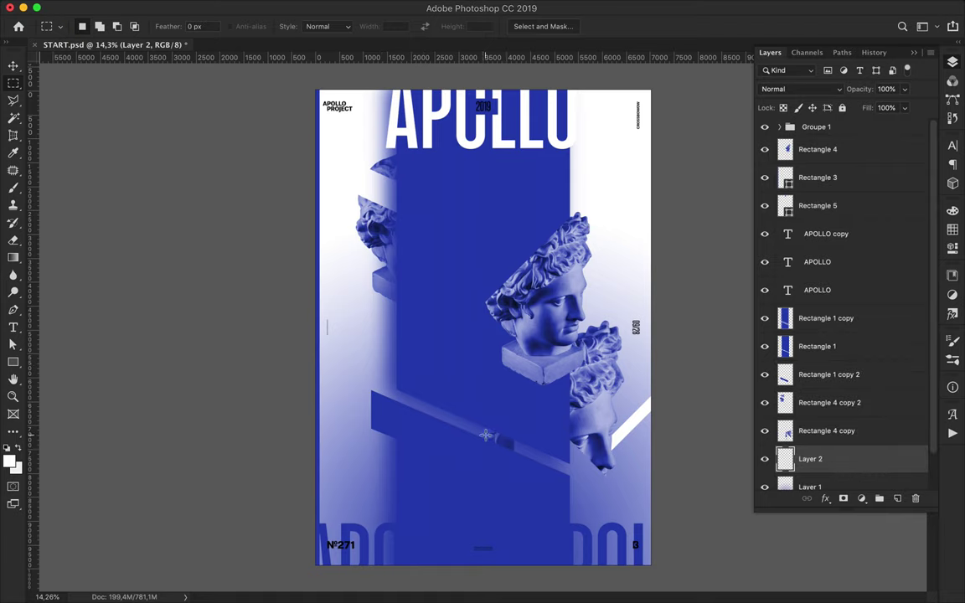
key("v")
Set the foreground colour to dark navy #1a296e.
left_click(466, 243, "ctrl")
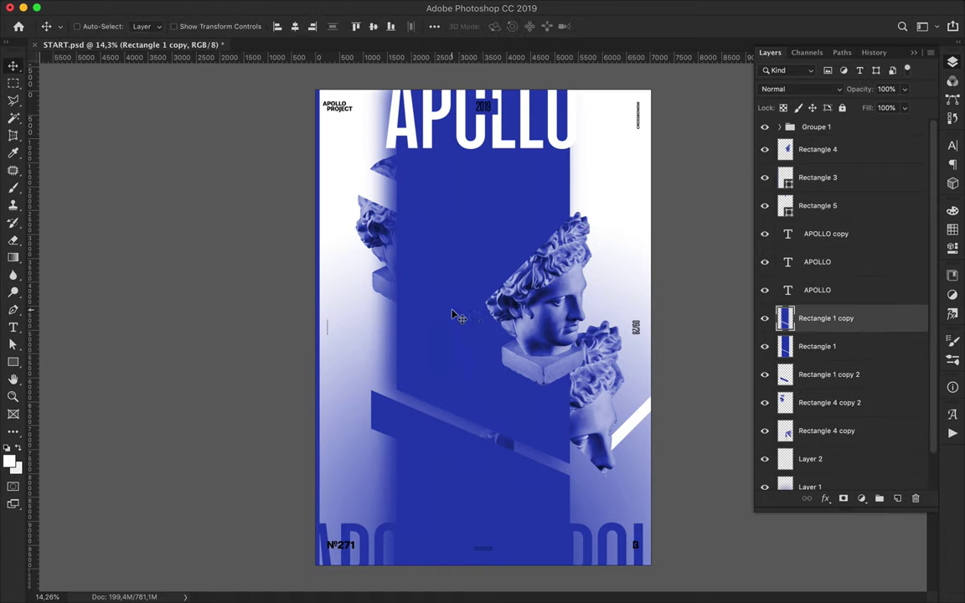
key("l")
key("b")
key("i")
left_click(10, 460)
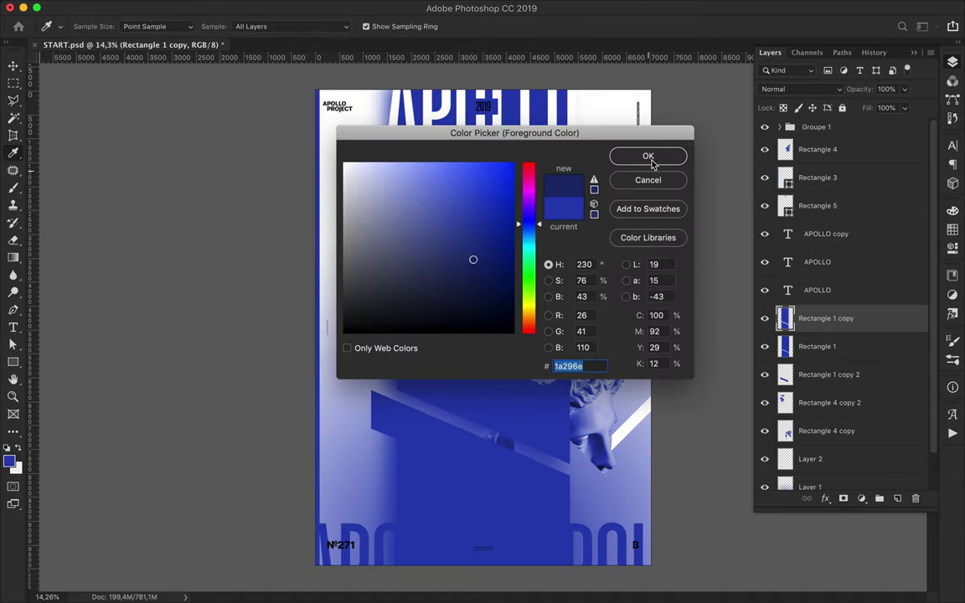
left_click(651, 157)
Paint a navy stripe on a new layer, send it lower, and place it at the left.
key("v")
key("ctrl+shift+alt+n")
key("b")
left_click_drag(373, 301, 423, 360)
key("ctrl+d")
key("v")
key("ctrl+bracketleft")
key("ctrl+bracketleft")
key("ctrl+bracketleft")
mouse_move(330, 268)
left_mouse_down()
mouse_move(400, 367)
mouse_move(359, 310)
left_mouse_up()
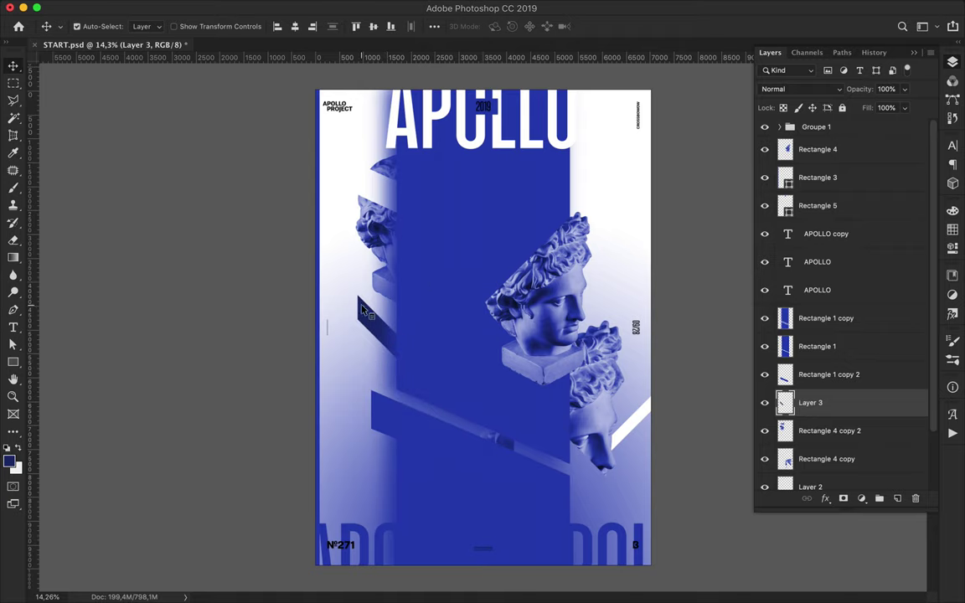
Delete the Rectangle 1 copy 2 layer and start a diagonal lasso on Rectangle 1.
left_click(431, 345, "ctrl")
left_click(499, 413, "ctrl")
key("Delete")
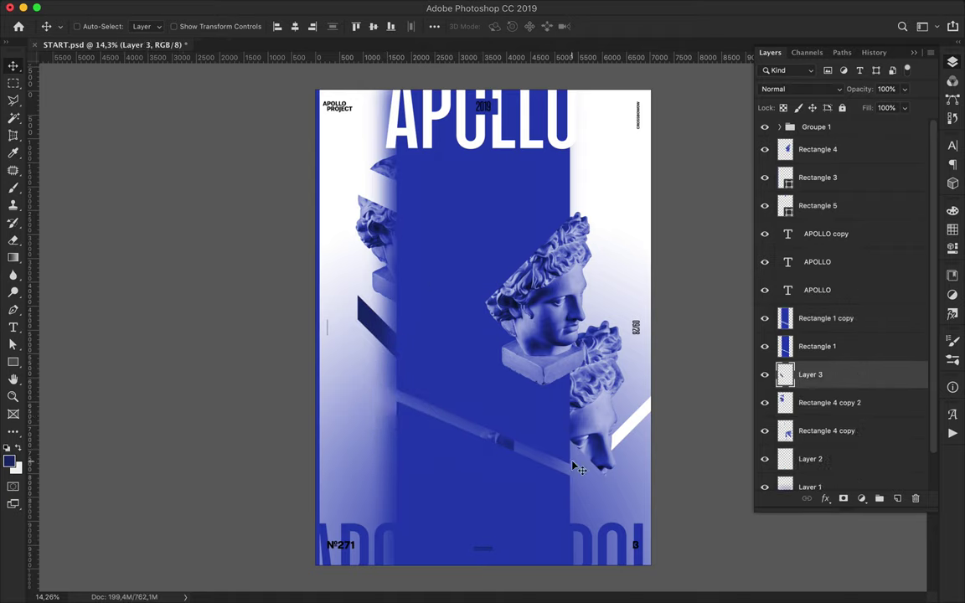
left_click(611, 400, "ctrl")
key("l")
left_click(574, 507)
left_click(360, 299)
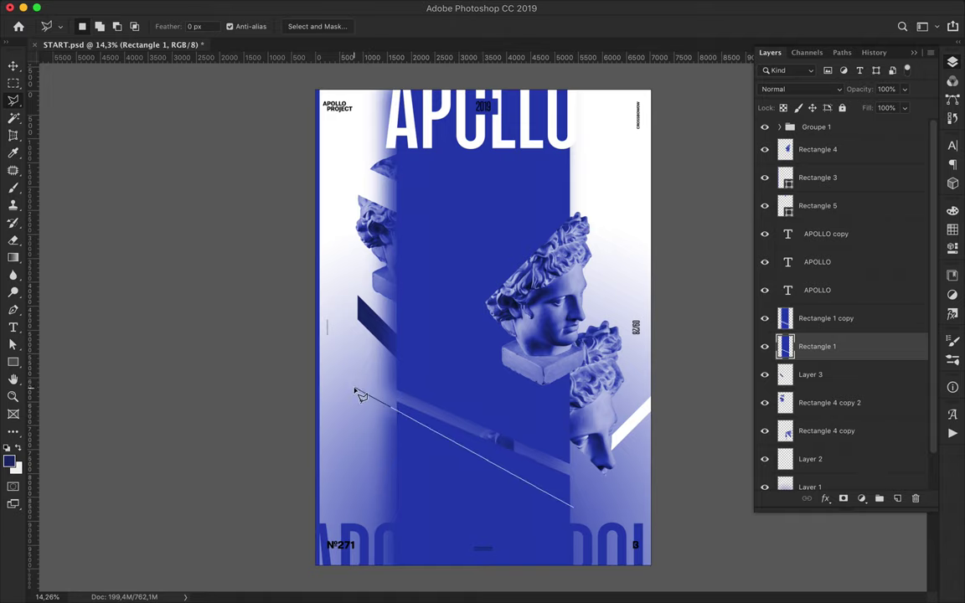
Draw a rectangle over the blue stripe, merge it with the stripe layers, and rasterize.
key("v")
key("m")
key("u")
left_click(148, 26)
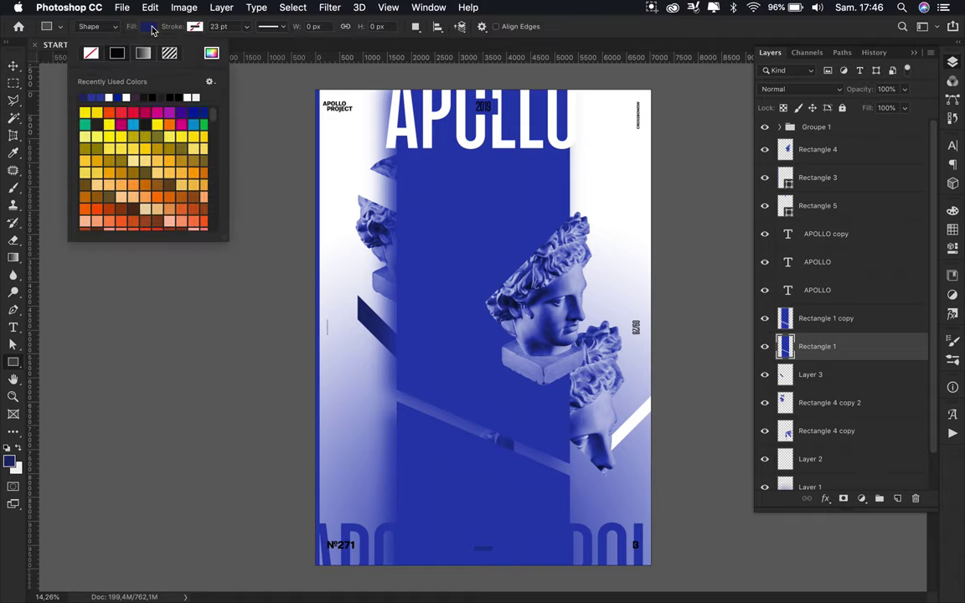
left_click_drag(395, 88, 569, 584)
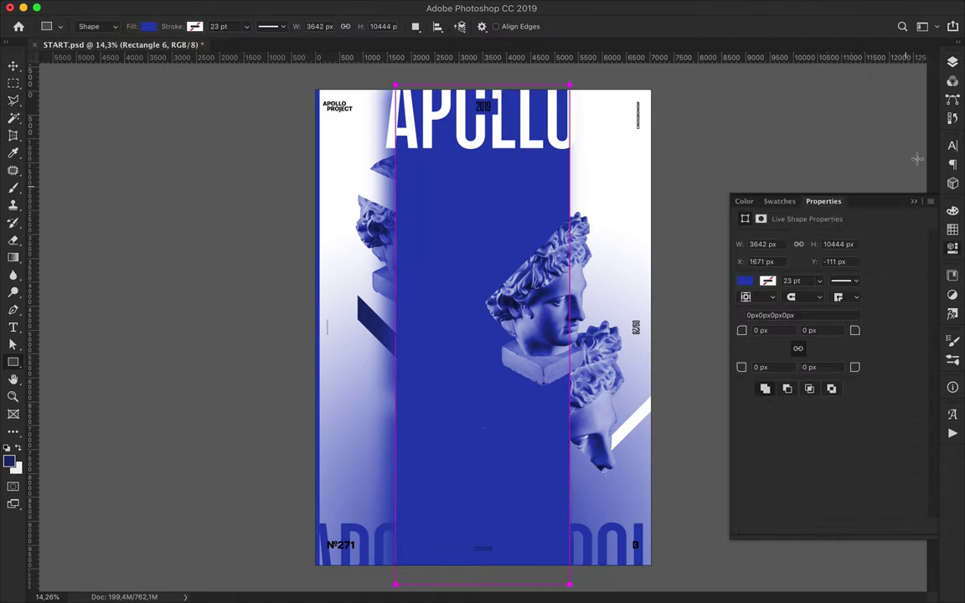
left_click(743, 320, "shift")
key("ctrl+e")
right_click(795, 319)
left_click(704, 202)
Cut a thin diagonal strip out of the merged blue band.
key("l")
left_click(570, 514)
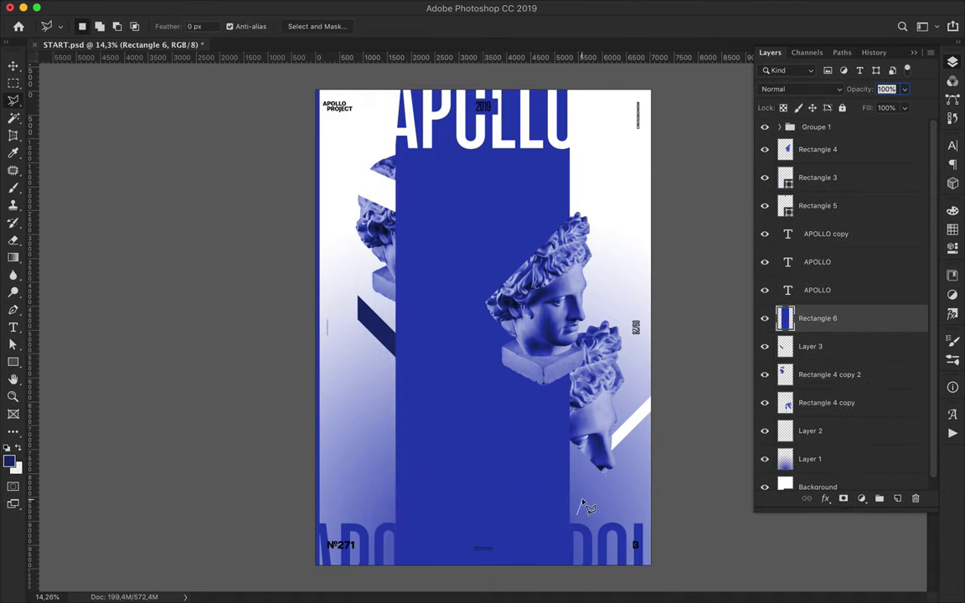
left_click(575, 551)
left_click(381, 355)
left_click(578, 545)
left_click(575, 550)
key("Delete")
key("ctrl+d")
key("v")
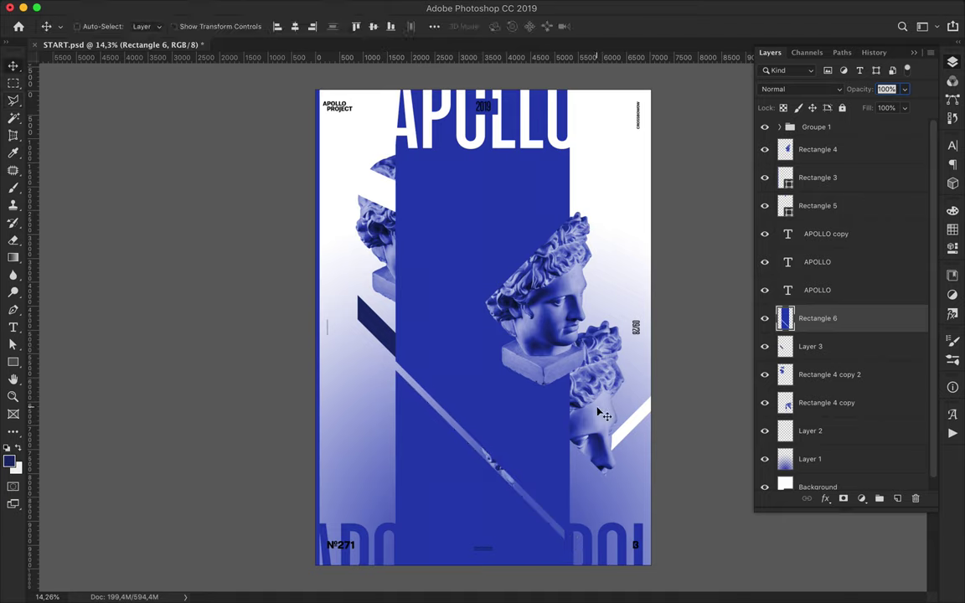
Reposition the lower bust and navy stripe, delete the upper-left bust, and shift the bottom APOLLO.
left_click_drag(597, 412, 604, 434)
left_click_drag(381, 333, 371, 284)
left_click(350, 208, "ctrl")
key("Delete")
left_click_drag(576, 545, 515, 568)
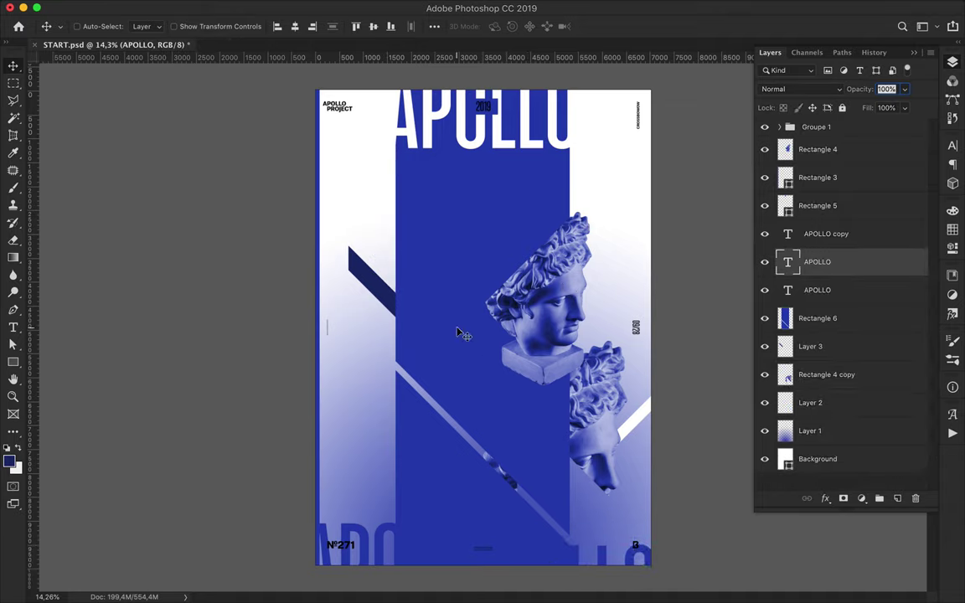
Duplicate the lower bust piece to the upper left, just behind the stripe.
left_click(517, 304, "ctrl")
left_click(545, 373, "ctrl")
mouse_move(545, 373)
left_mouse_down()
mouse_move(469, 205)
mouse_move(486, 236)
left_mouse_up()
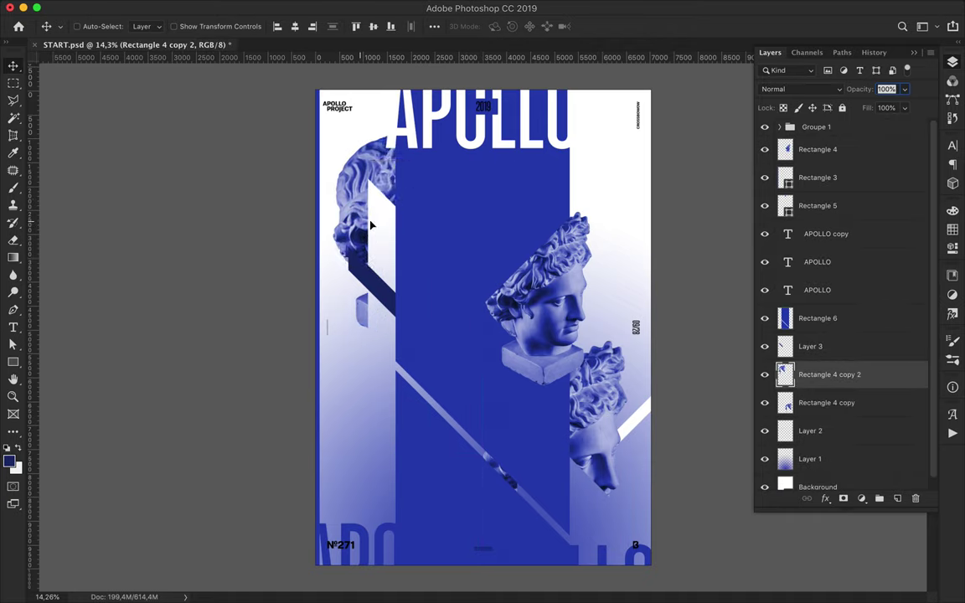
left_click_drag(371, 224, 388, 231)
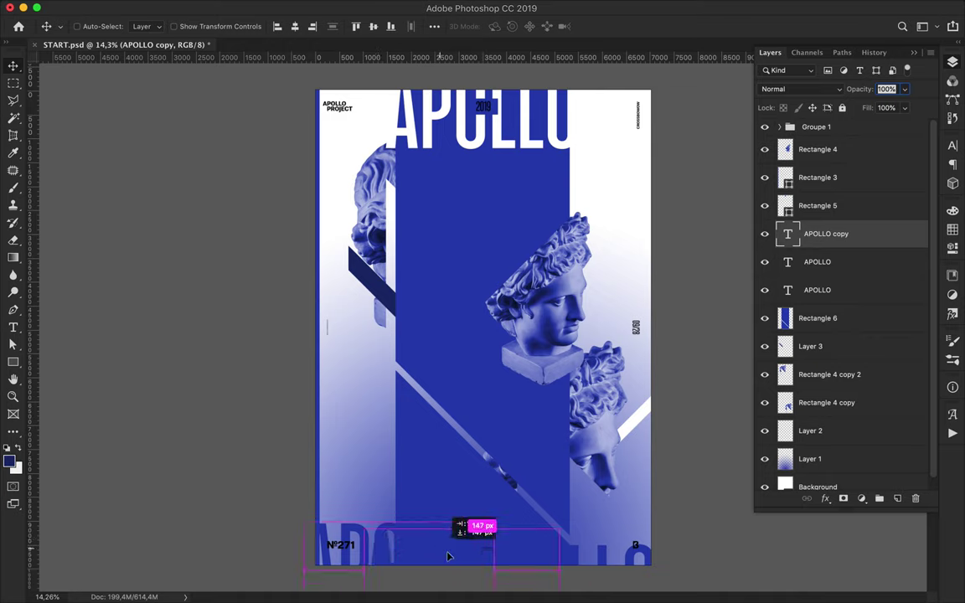
Copy the bottom APOLLO text to the top and make it white.
left_click_drag(453, 549, 453, 121)
key("t")
left_click(546, 28)
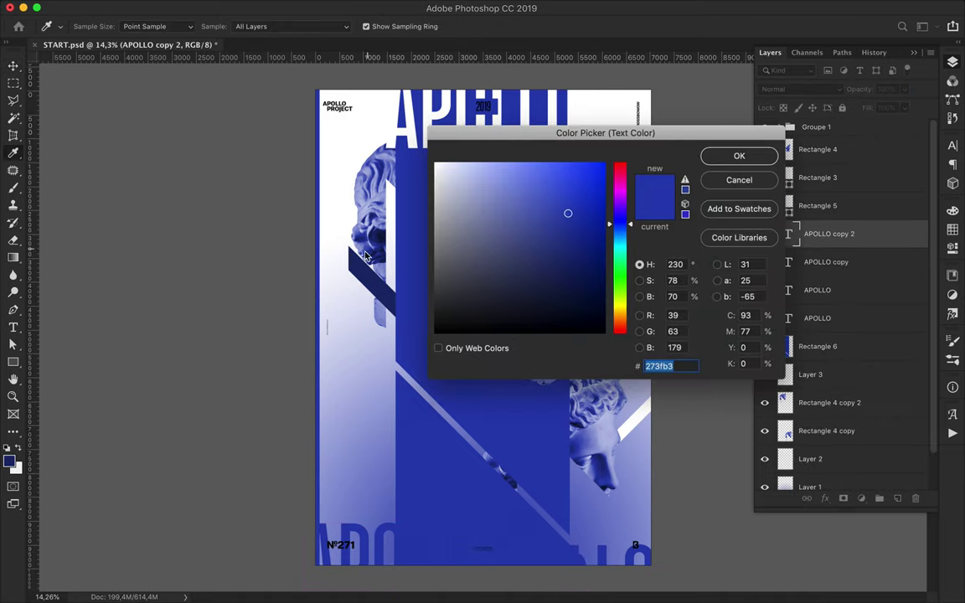
left_click(739, 155)
key("v")
Duplicate Rectangle 6 and give the copy a 188,3-pixel Gaussian Blur.
left_click(801, 348)
key("ctrl+j")
left_click(327, 7)
left_click(578, 211)
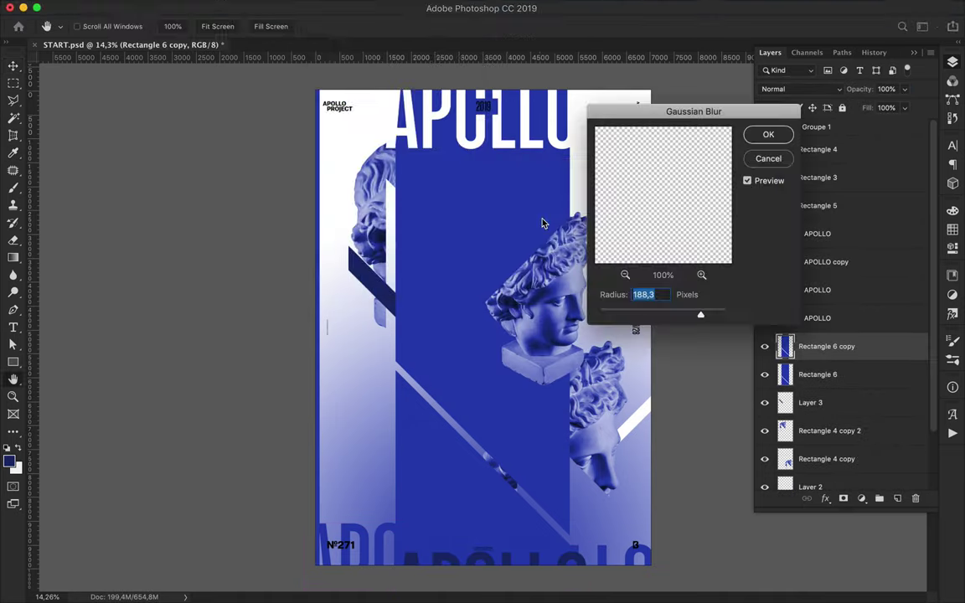
left_click(768, 135)
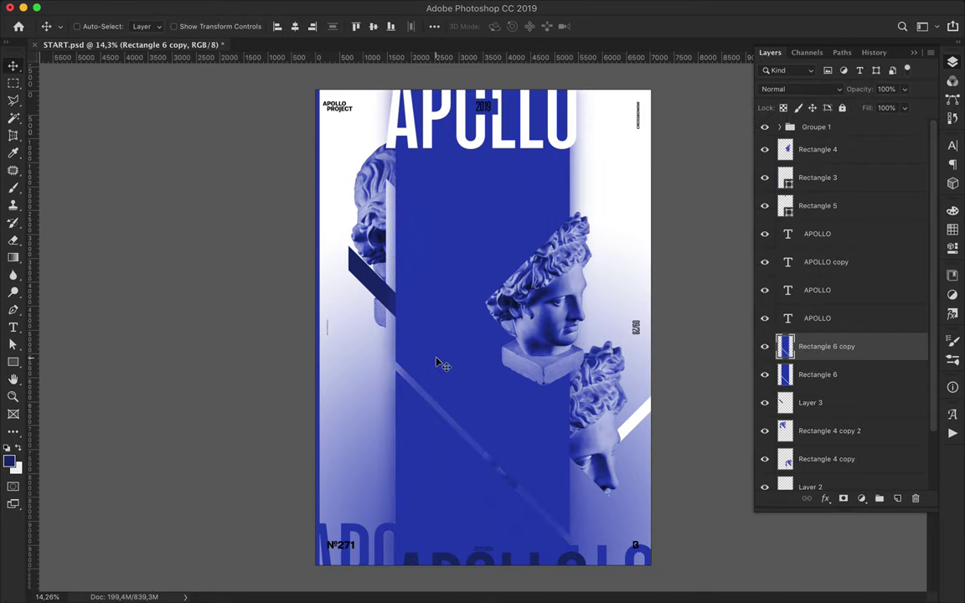
scroll(436, 361, "down", 1)
scroll(530, 294, "up", 1)
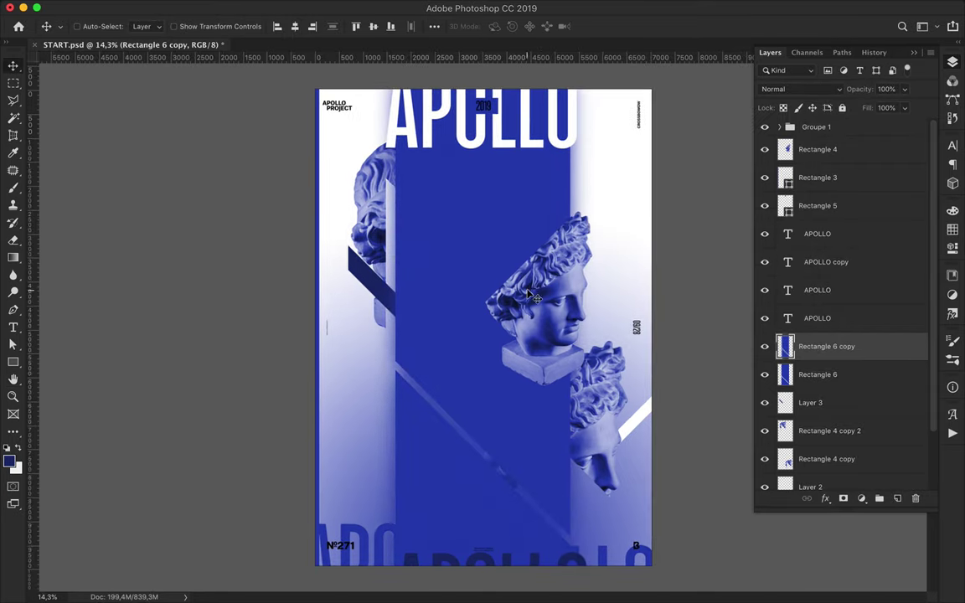
Draw an angled stripe shape at the poster's top right with the Pen tool.
key("p")
left_click(644, 80)
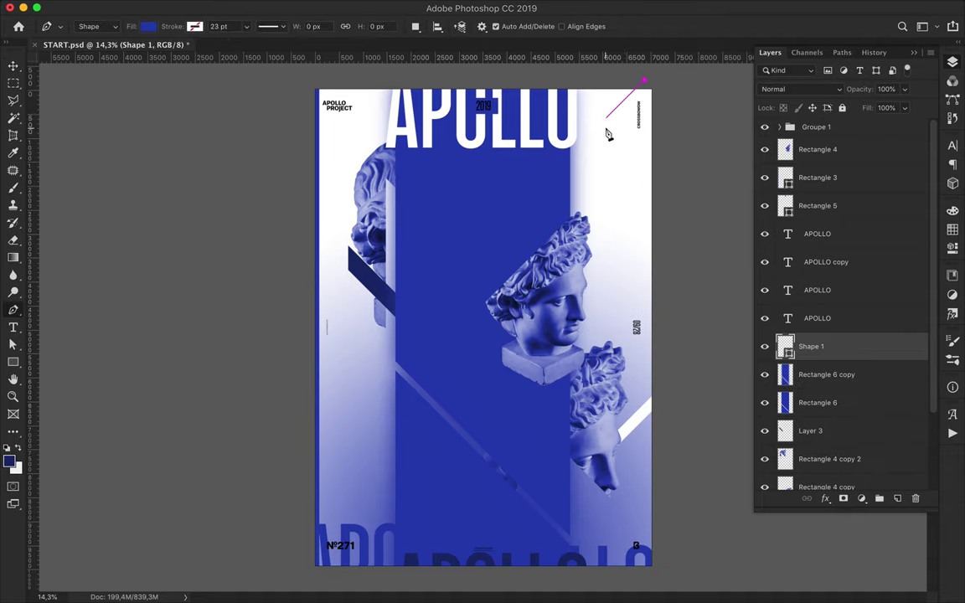
left_click(607, 117)
left_click(607, 299)
left_click(670, 235)
left_click(670, 84)
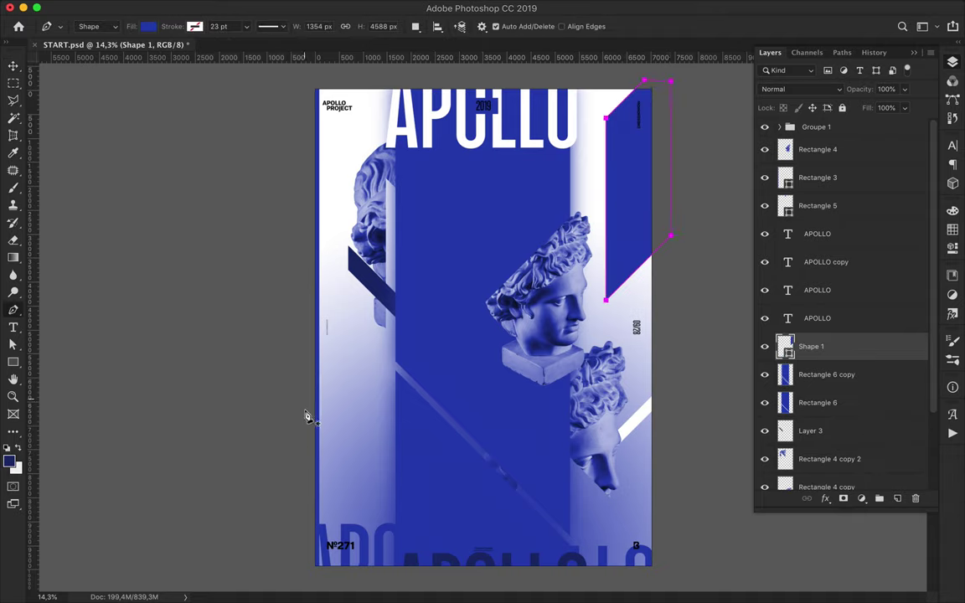
Draw a thin angled stripe along the poster's left edge.
left_click(328, 364)
left_click(310, 381)
left_click(305, 570)
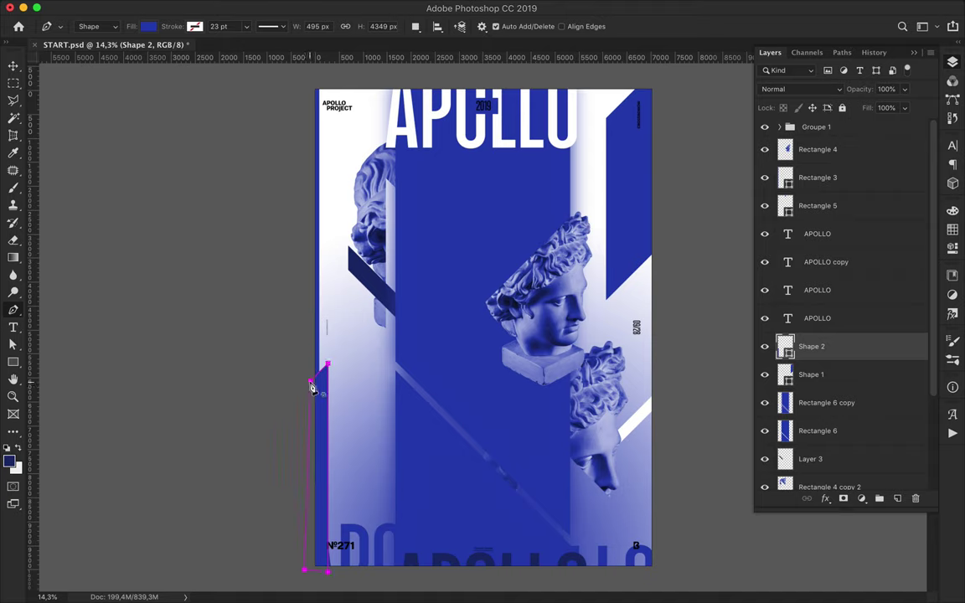
left_click(327, 364)
left_click(199, 26)
key("v")
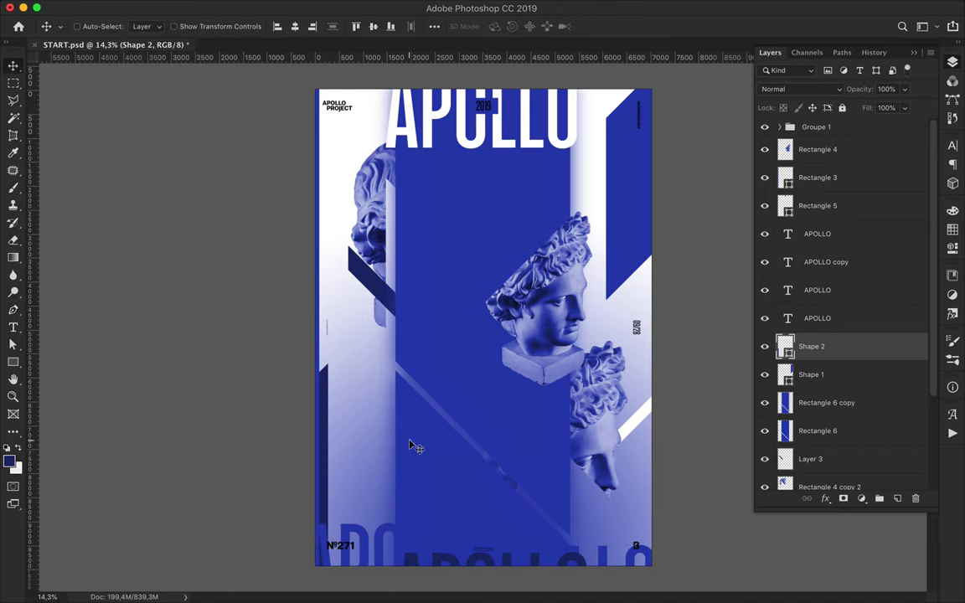
Draw a thin stripe beside the title and move Shape 3 below Rectangle 6.
key("p")
left_click(563, 169)
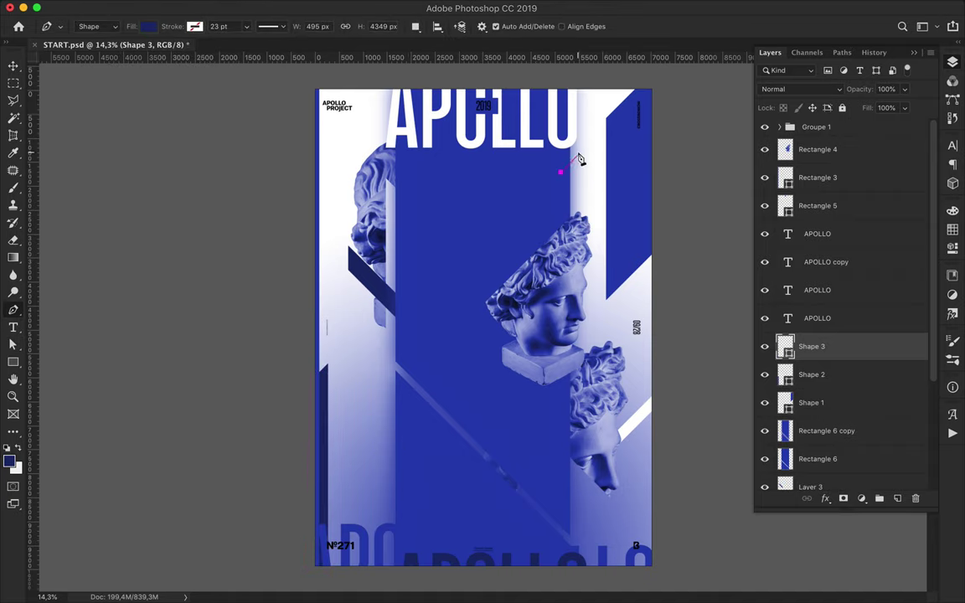
left_click(575, 238)
left_click(567, 248)
left_click(561, 173)
key("v")
left_click_drag(811, 346, 847, 471)
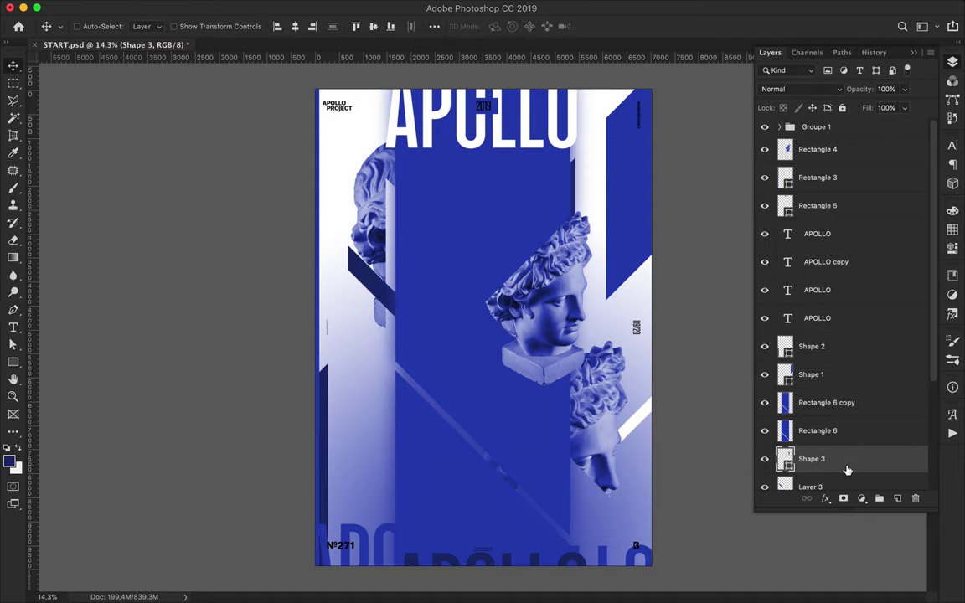
Draw another angled stripe, Shape 4, beside the title.
scroll(520, 226, "up", 2)
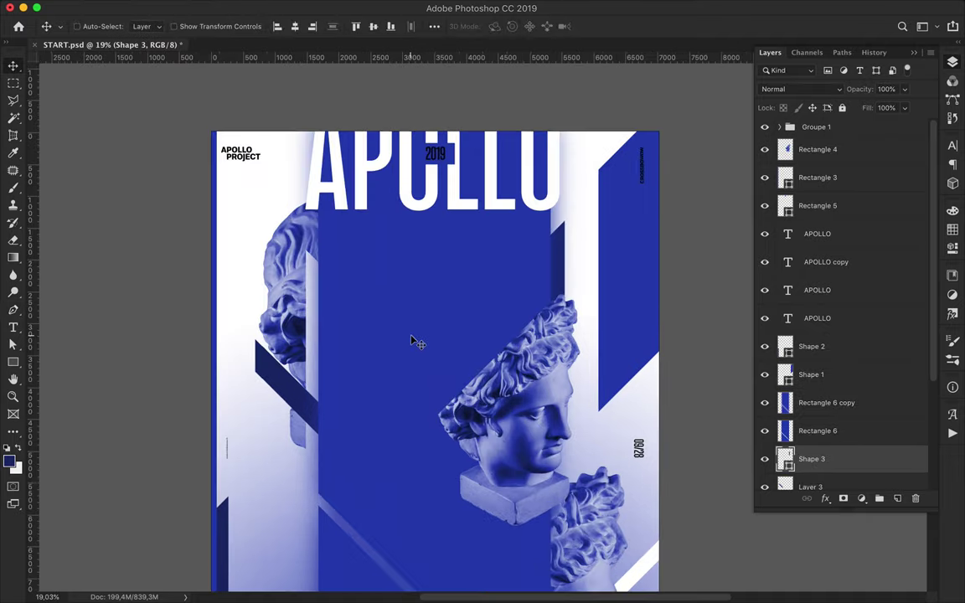
scroll(413, 341, "down", 3)
scroll(409, 265, "down", 2)
key("p")
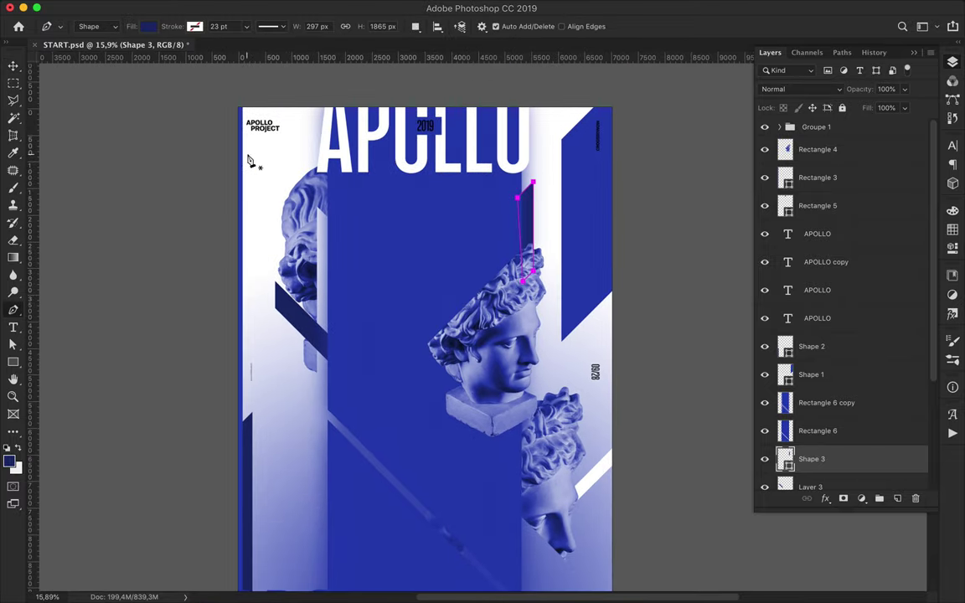
left_click(234, 133)
left_click(304, 203)
left_click(305, 260)
left_click(220, 176)
left_click(235, 133)
Change Shape 4's fill colour and move it below Rectangle 4 copy 2.
key("v")
key("a")
left_click(200, 27)
key("v")
scroll(804, 402, "down", 3)
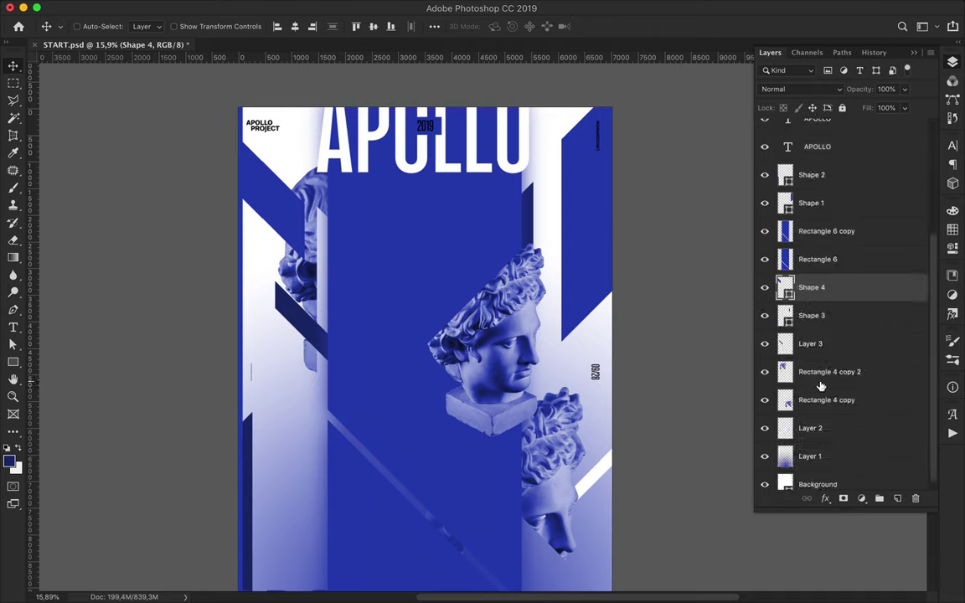
left_click_drag(812, 287, 802, 386)
Draw a thin diagonal stripe at the poster's top left.
key("p")
left_click(235, 115)
left_click(301, 181)
left_click(302, 191)
left_click(235, 124)
left_click(618, 307)
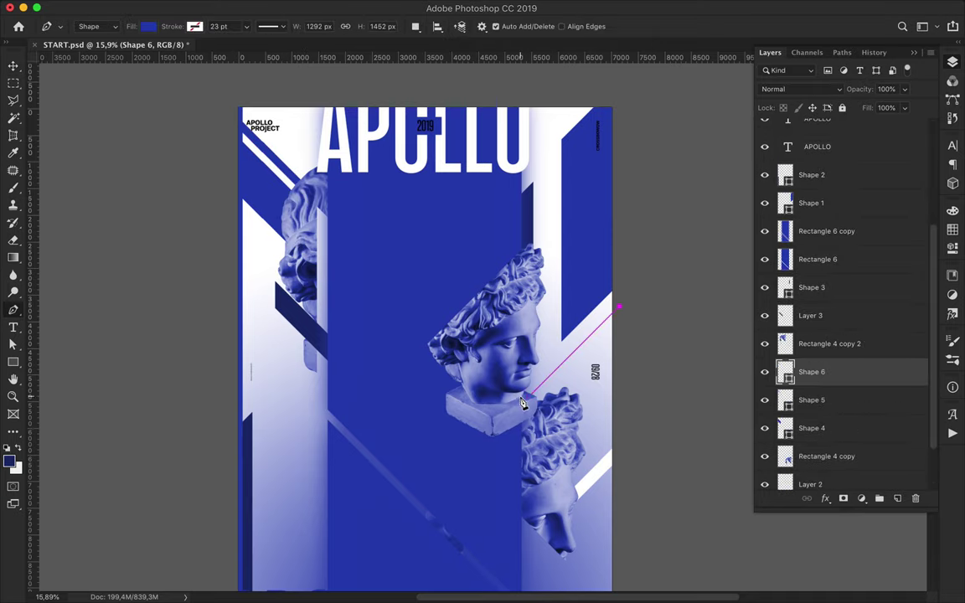
Draw a thin diagonal line running to the right bust.
scroll(533, 393, "up", 2)
left_click(555, 430)
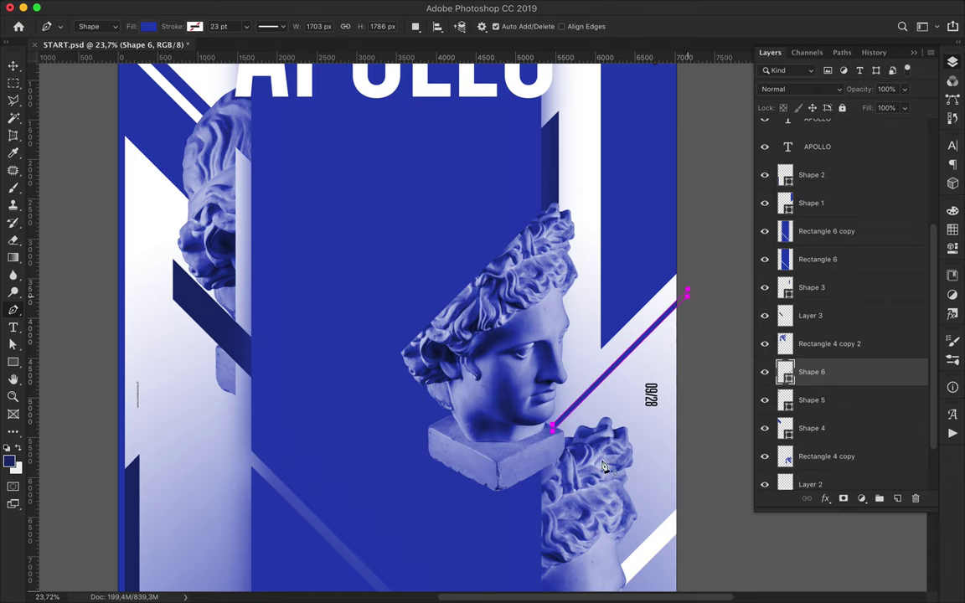
scroll(636, 419, "up", 5)
scroll(637, 419, "left", 4)
scroll(452, 388, "down", 2)
scroll(457, 384, "down", 5)
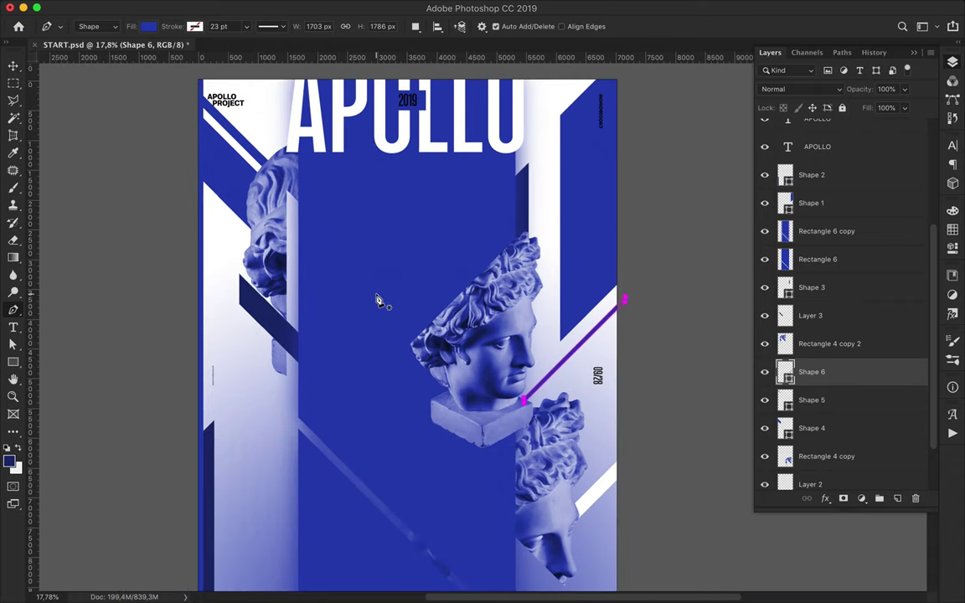
key("Return")
left_click(390, 193)
left_click(389, 246)
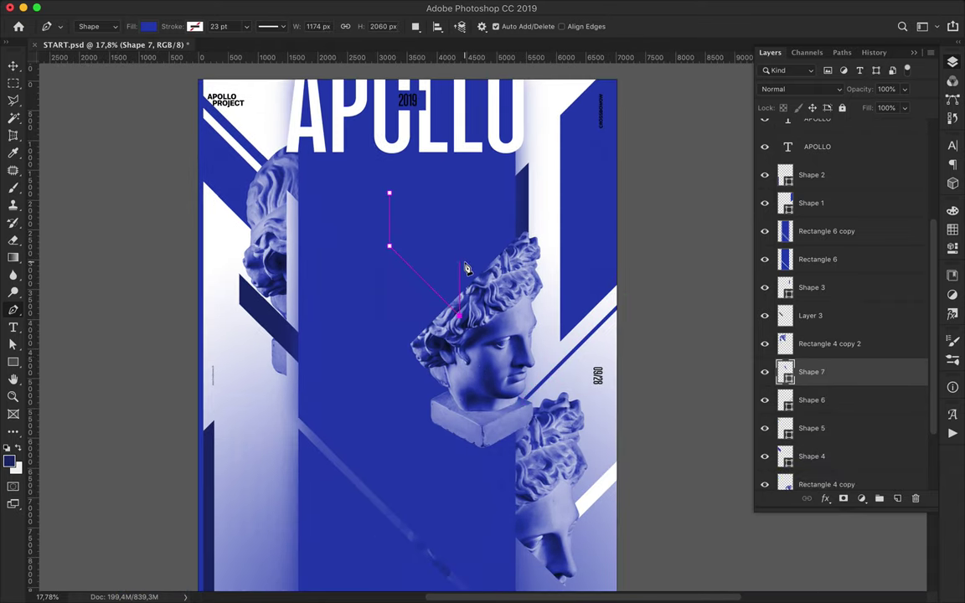
Fill Shape 7 with white, move it above Rectangle 6 copy, and rasterize it.
left_click(148, 26)
left_click(84, 96)
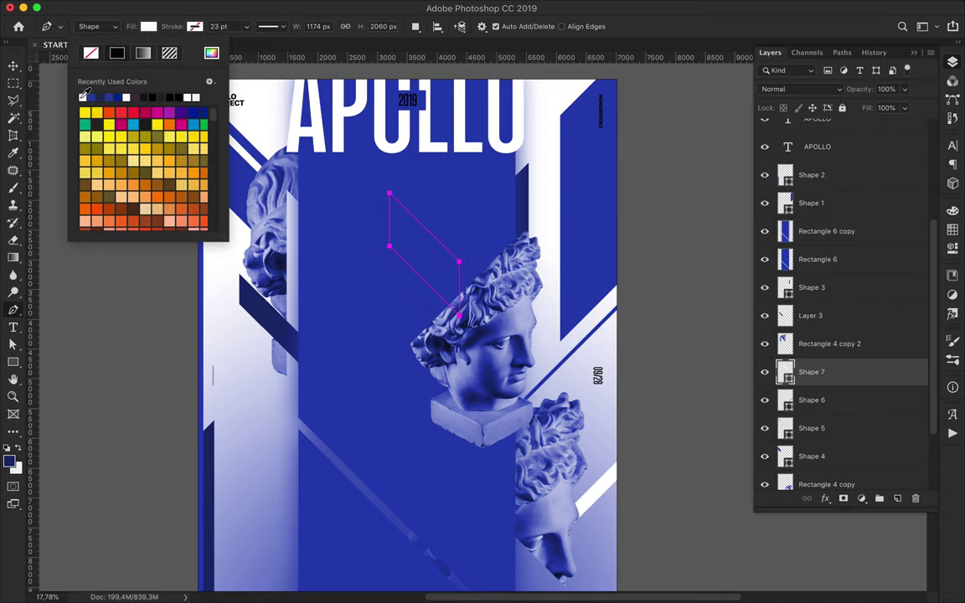
left_click_drag(872, 372, 850, 232)
right_click(850, 231)
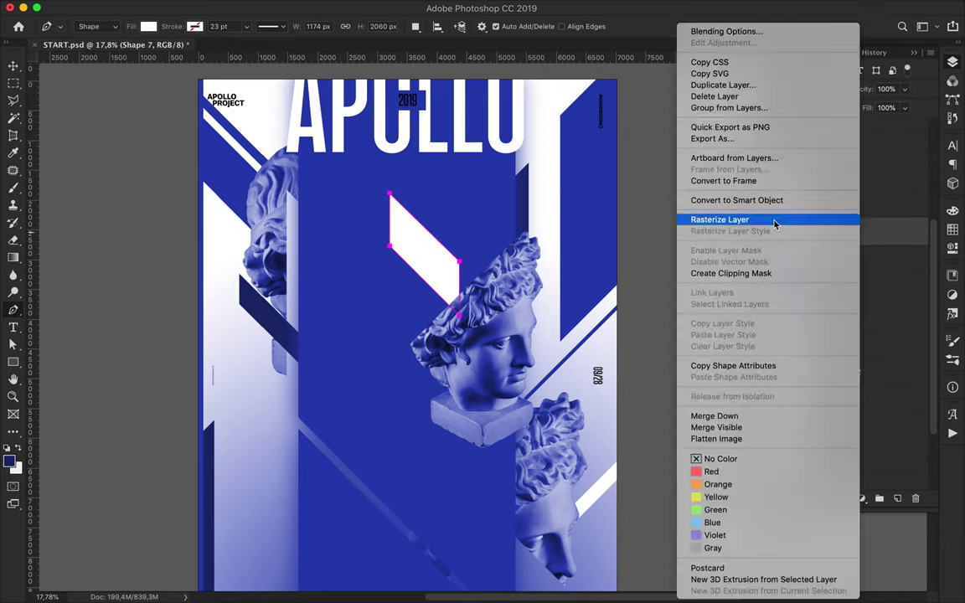
left_click(670, 211)
Cut off the white stripe's upper corner using a Polygonal Lasso selection.
key("l")
left_click(466, 270)
left_click(388, 193)
left_click(469, 274)
key("Delete")
key("ctrl+d")
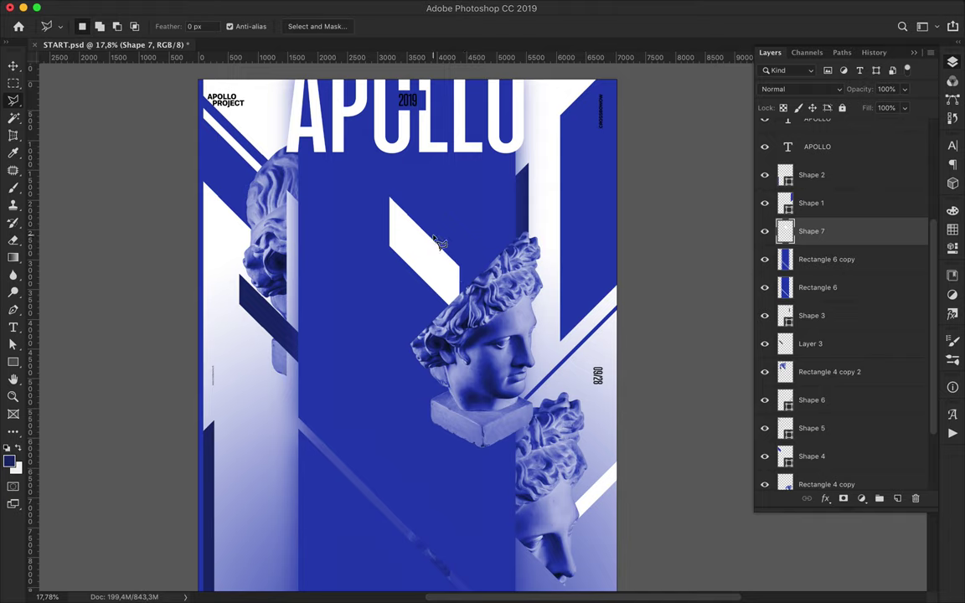
Duplicate the white stripe, offset the copy slightly, and save the document.
key("v")
left_click_drag(437, 242, 416, 215)
left_click_drag(837, 232, 838, 252)
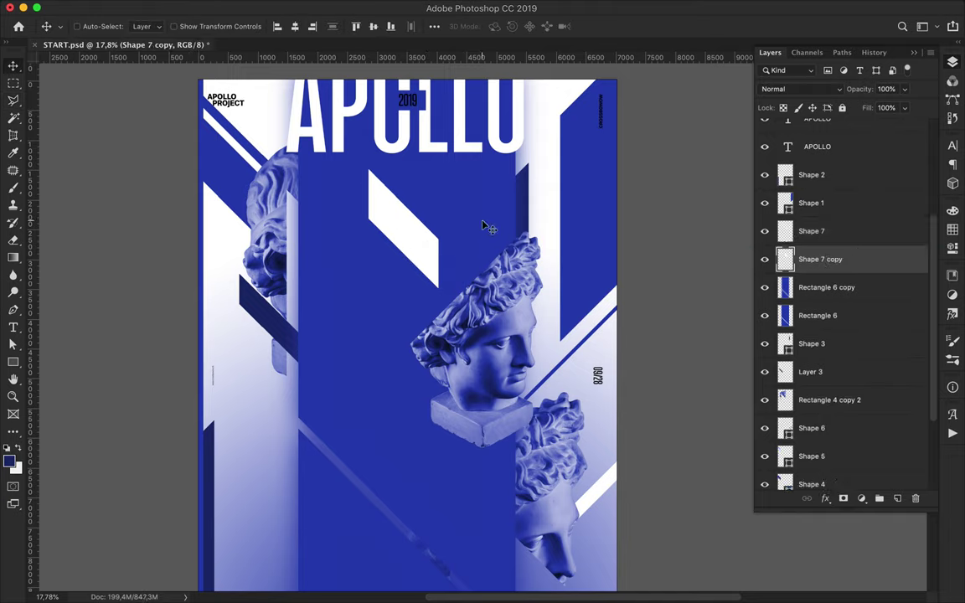
key("b")
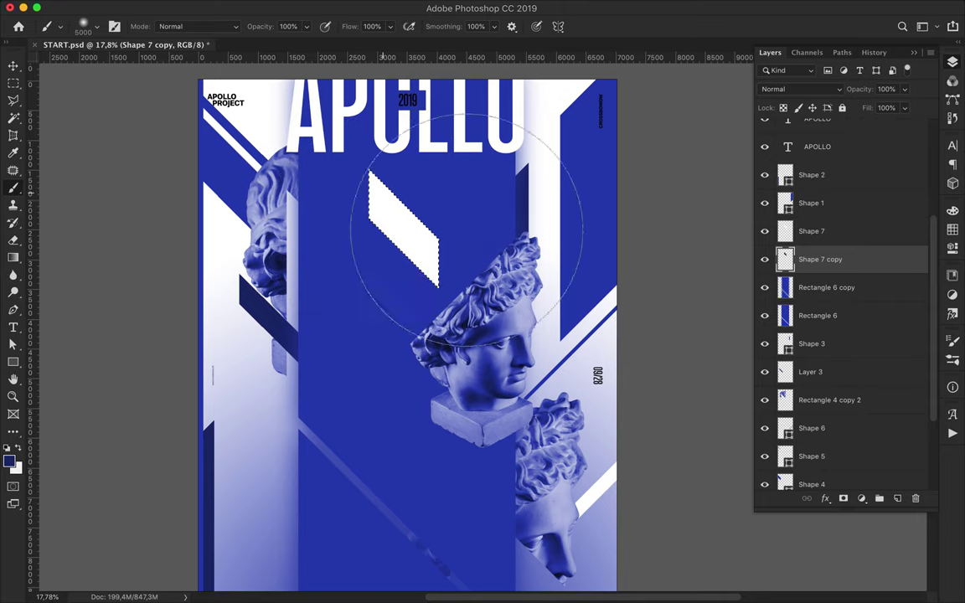
key("ctrl+s")
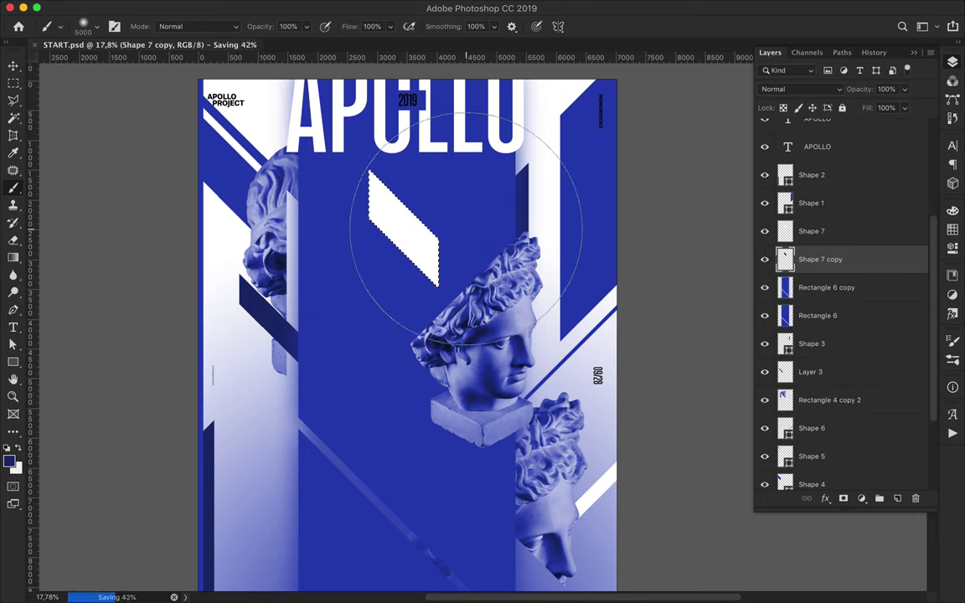
Apply Gaussian Blur to the Shape 7 copy, then delete that copy.
key("v")
left_click(330, 7)
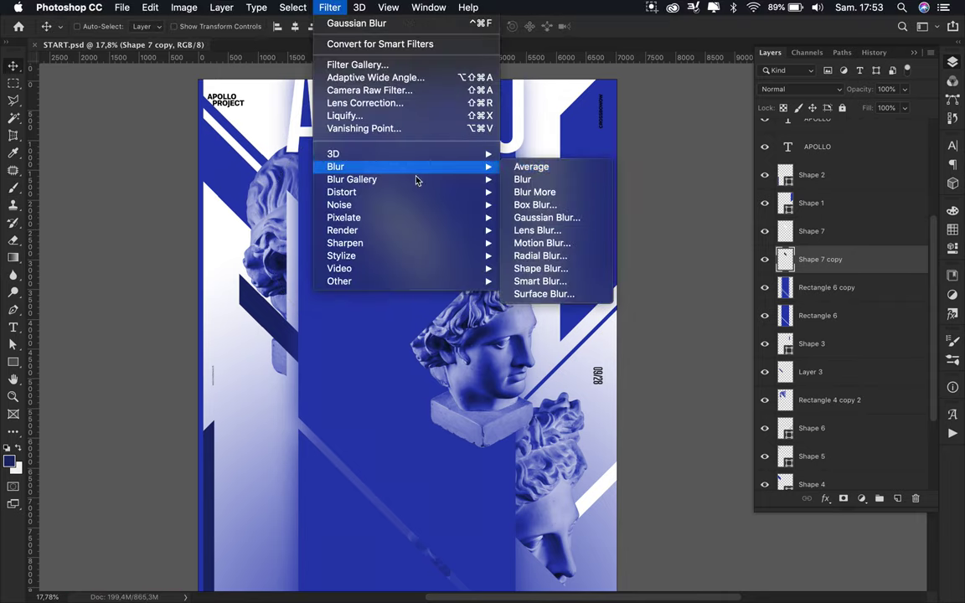
left_click(546, 217)
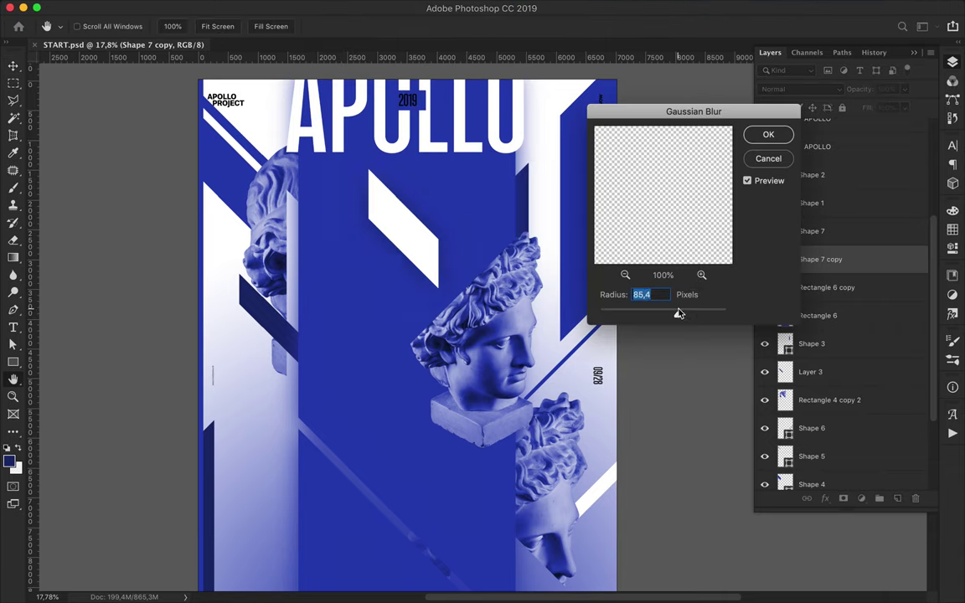
key("Return")
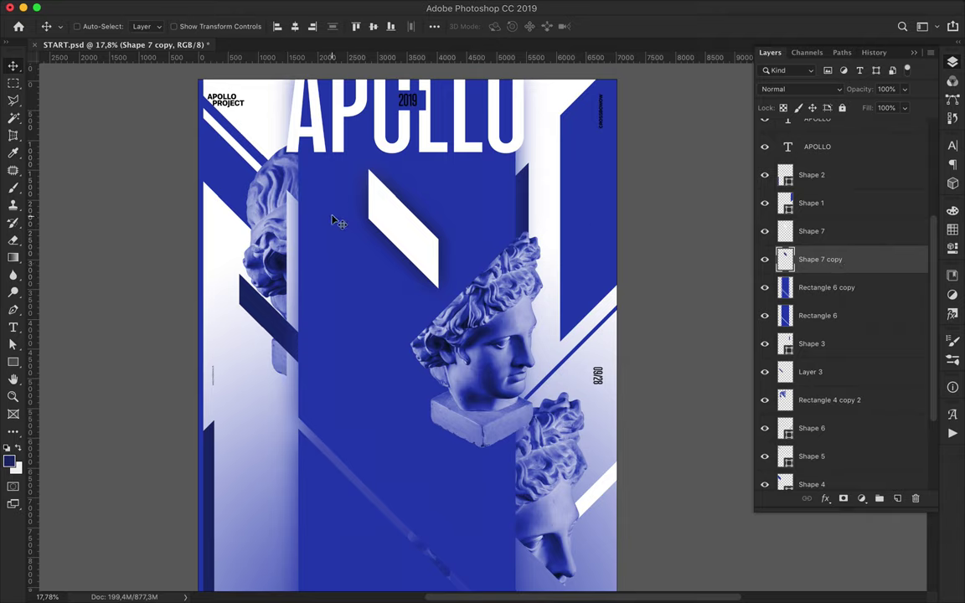
key("Delete")
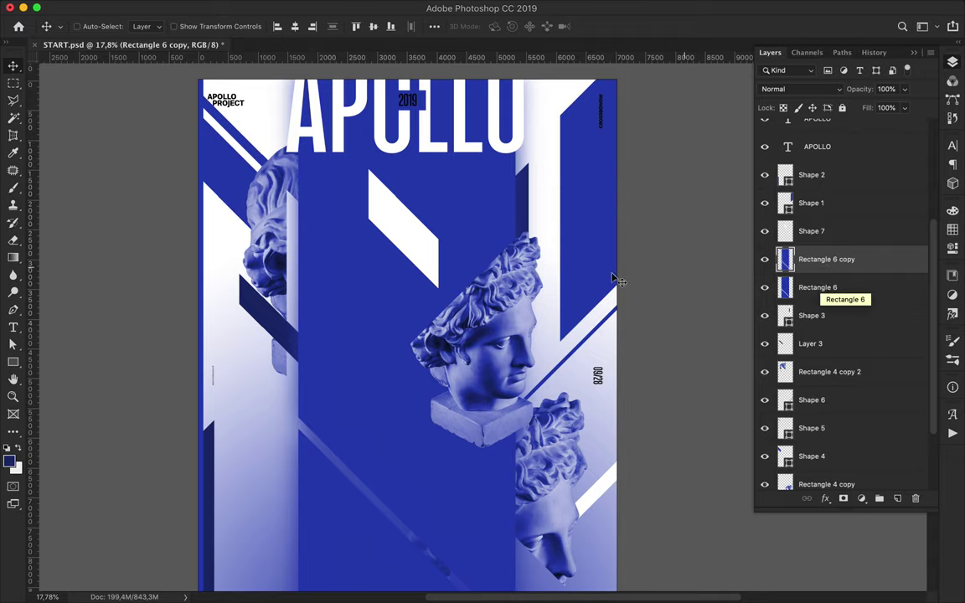
Draw a four-corner dark navy shape at the left edge with the Pen tool.
scroll(441, 147, "down", 5)
scroll(441, 209, "up", 5)
left_click_drag(436, 227, 423, 258)
scroll(423, 260, "down", 5)
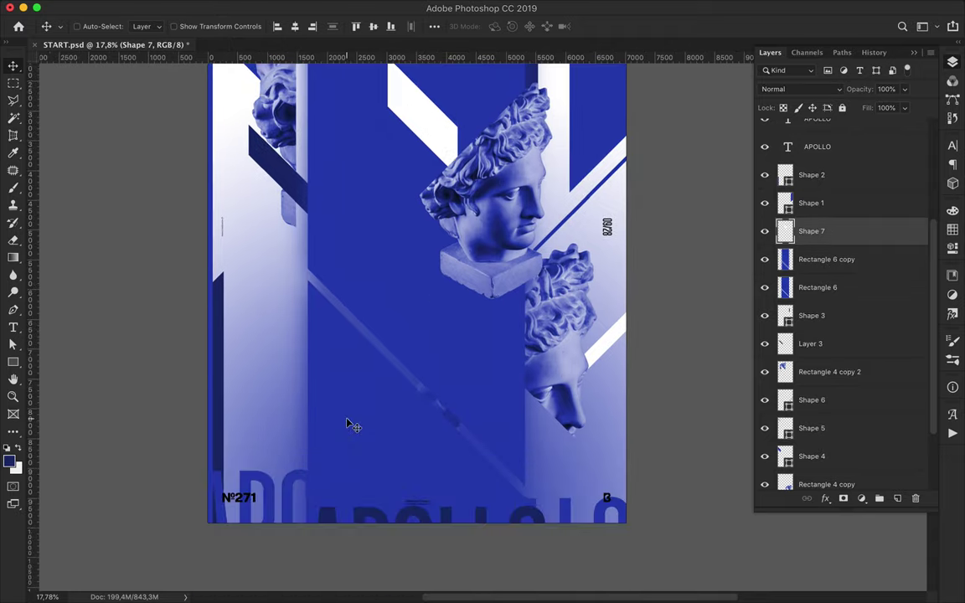
key("p")
left_click(149, 26)
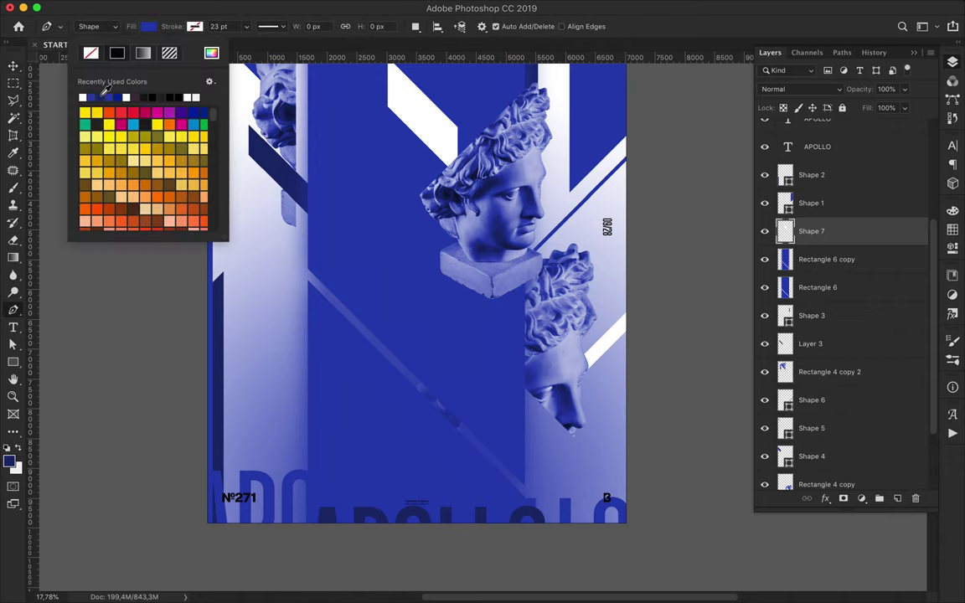
left_click(92, 81)
left_click(282, 390)
left_click(321, 350)
left_click(321, 462)
left_click(292, 492)
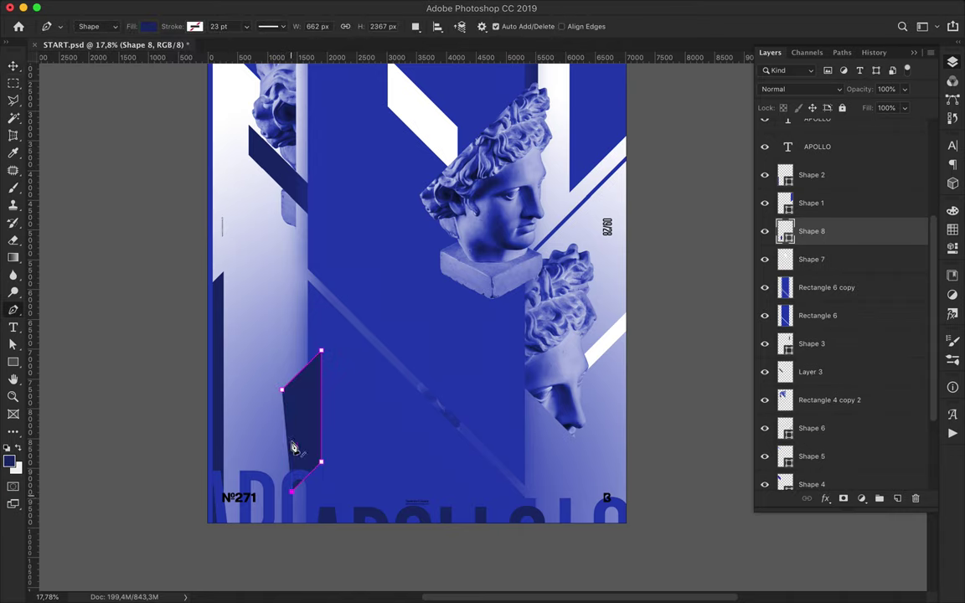
Rasterize the dark shape, delete its left sliver, and move the strip into place.
right_click(792, 232)
left_click(818, 224)
key("l")
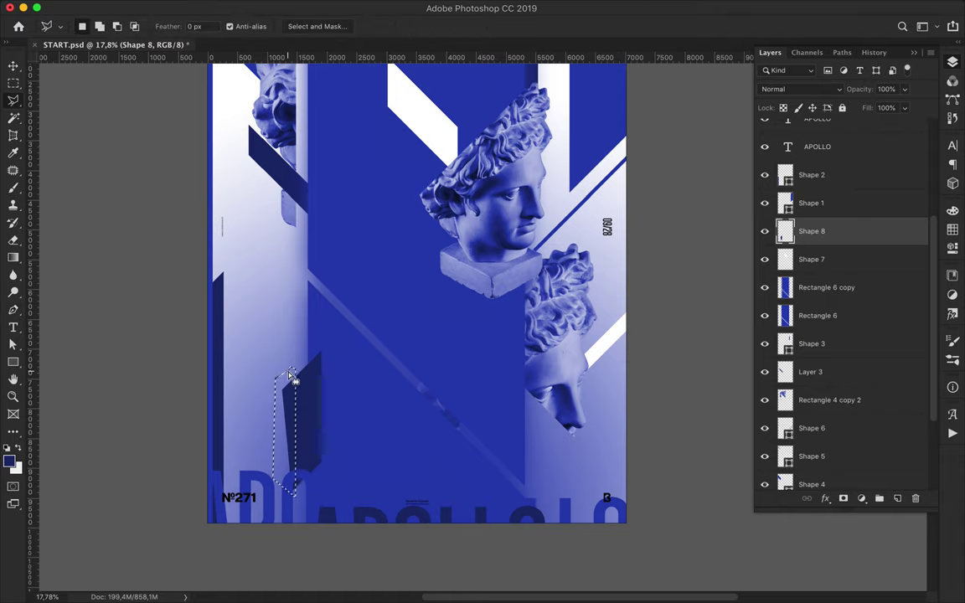
key("Delete")
key("v")
left_click_drag(306, 403, 323, 388)
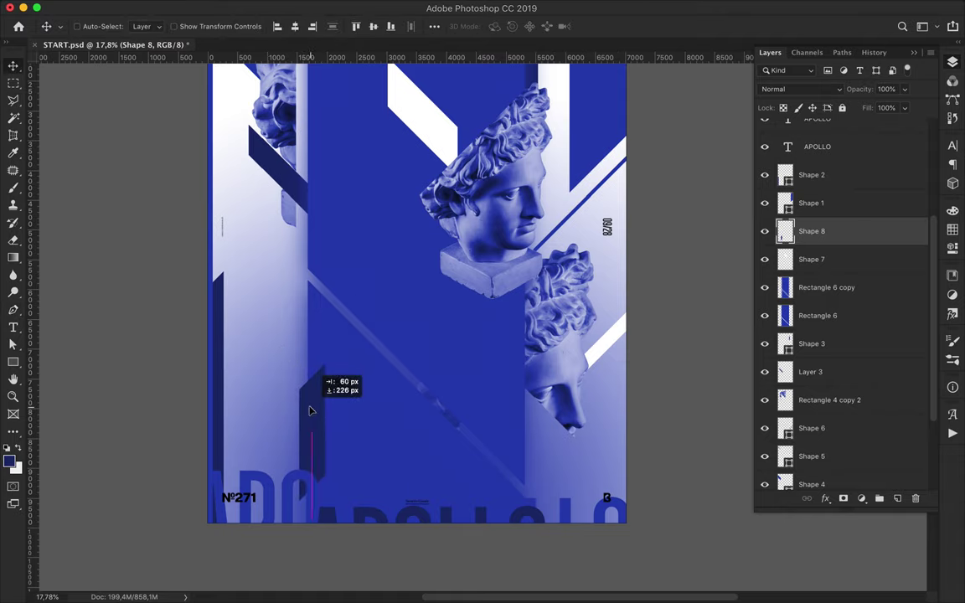
Draw a thin navy vertical stripe running down beneath the title.
scroll(435, 362, "up", 3)
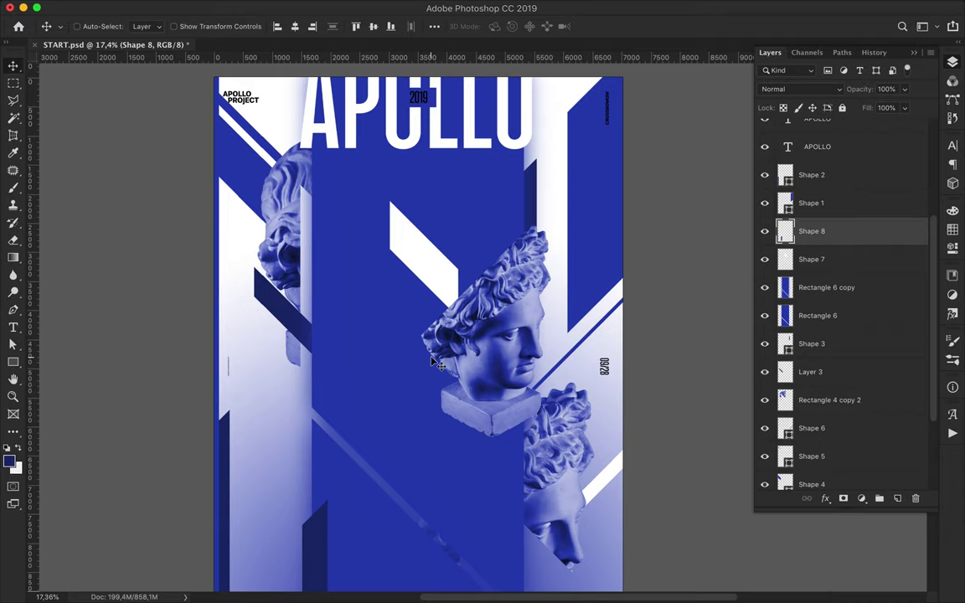
key("p")
left_click(328, 68)
left_click(328, 362, "shift")
left_click(334, 368)
left_click(333, 69)
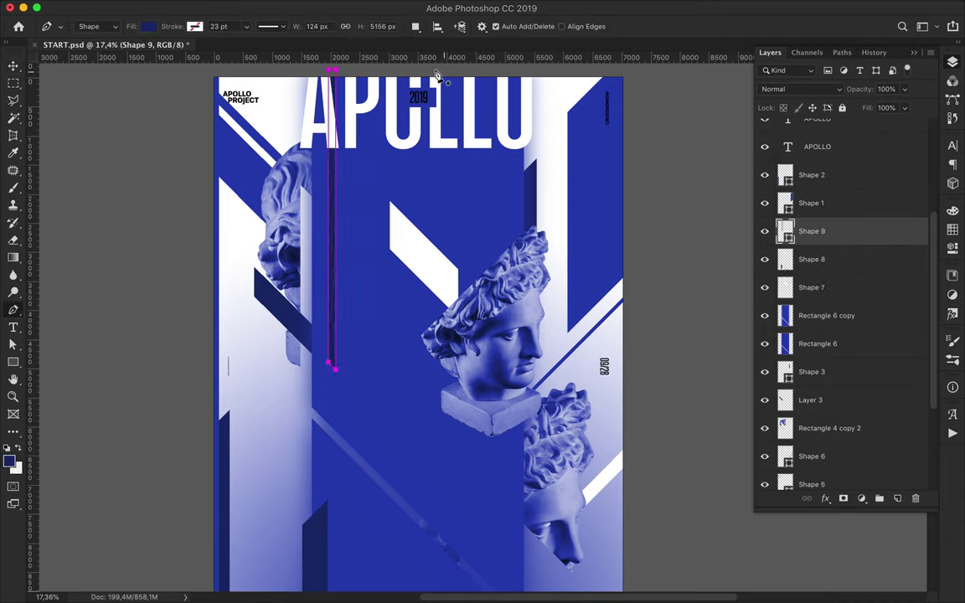
key("Escape")
left_click(433, 71)
Add a thin stripe in the middle and an angled shape near the right edge.
left_click(437, 191)
left_click(469, 155)
left_click(434, 73)
left_click(629, 132)
left_click(602, 160)
left_click(602, 252)
left_click(632, 221)
Move the right-edge shape's layer to the top and outline a long thin stripe in the lower centre.
left_click_drag(822, 225, 822, 170)
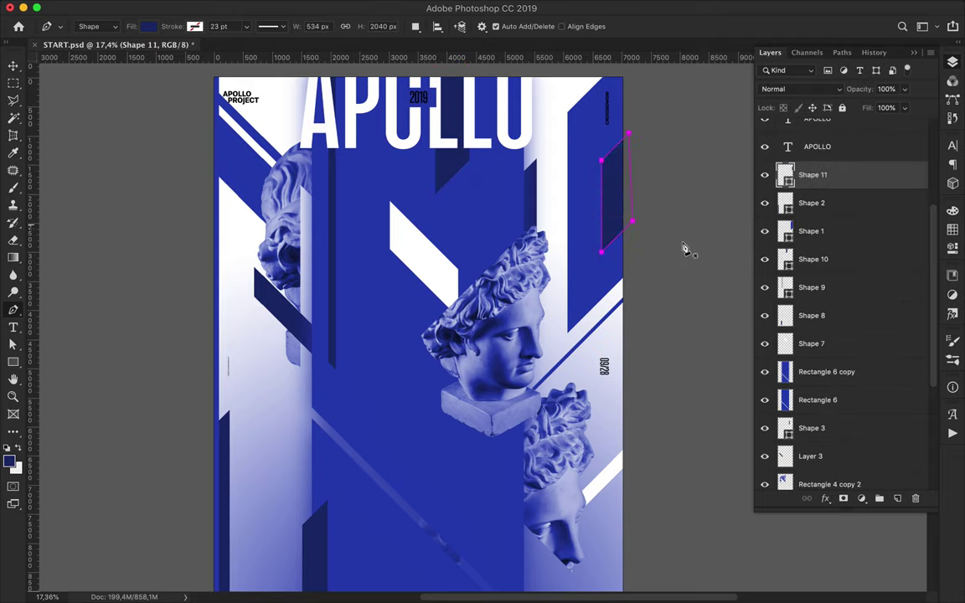
scroll(696, 232, "down", 2)
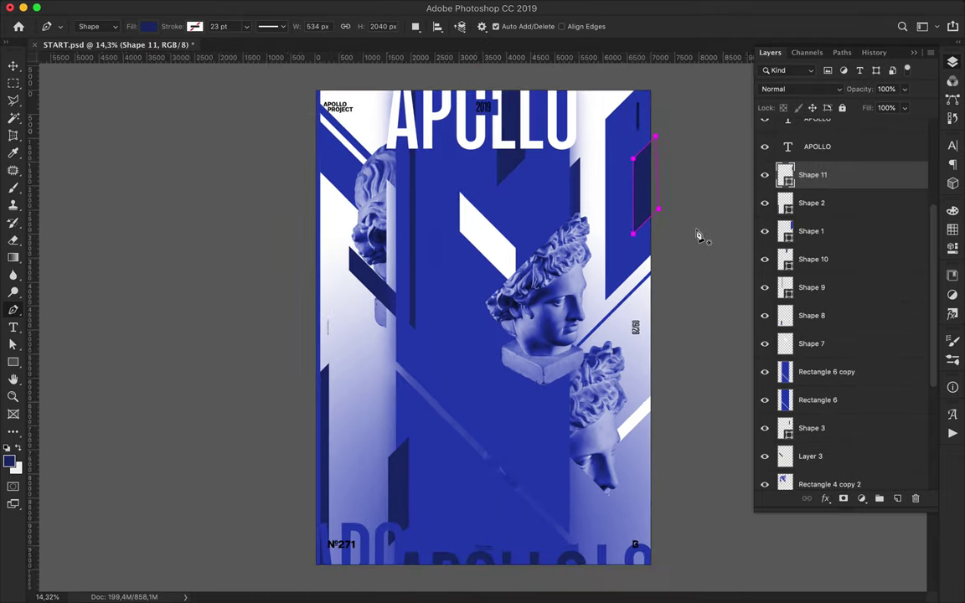
left_click(508, 419)
left_click(508, 514)
left_click(516, 522)
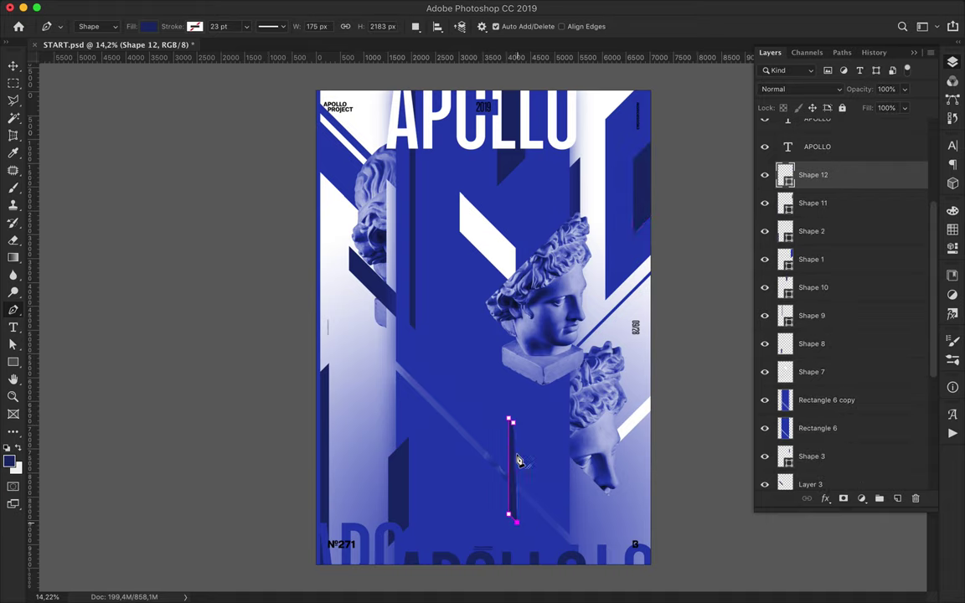
Rasterize the long stripe and lasso-select a section of it to trim.
right_click(857, 176)
left_click(712, 218)
key("l")
left_click(513, 417)
left_click(513, 526)
left_click(534, 527)
scroll(407, 268, "up", 2)
scroll(407, 267, "up", 5)
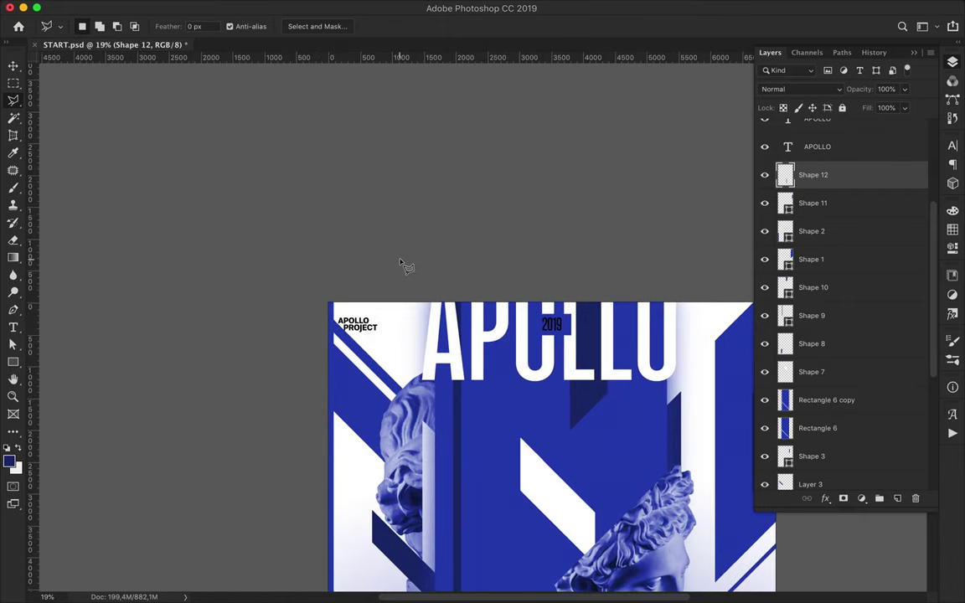
Draw two dark diagonal stripes at the top-left edge, the second extending toward the bust.
key("p")
left_click(314, 341)
left_click(373, 403)
left_click(317, 356)
left_click(314, 341)
left_click(322, 374)
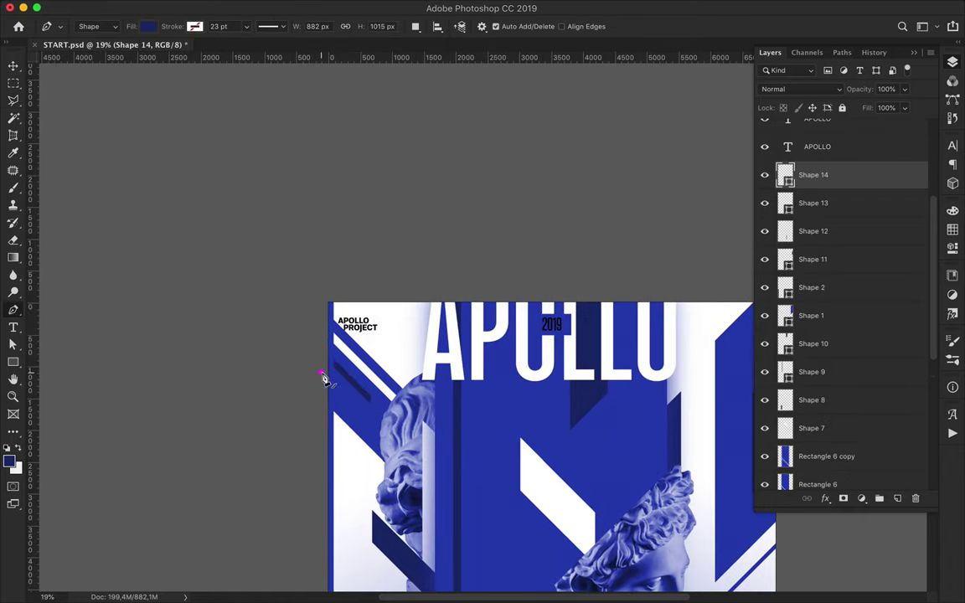
left_click(388, 441)
left_click(389, 459)
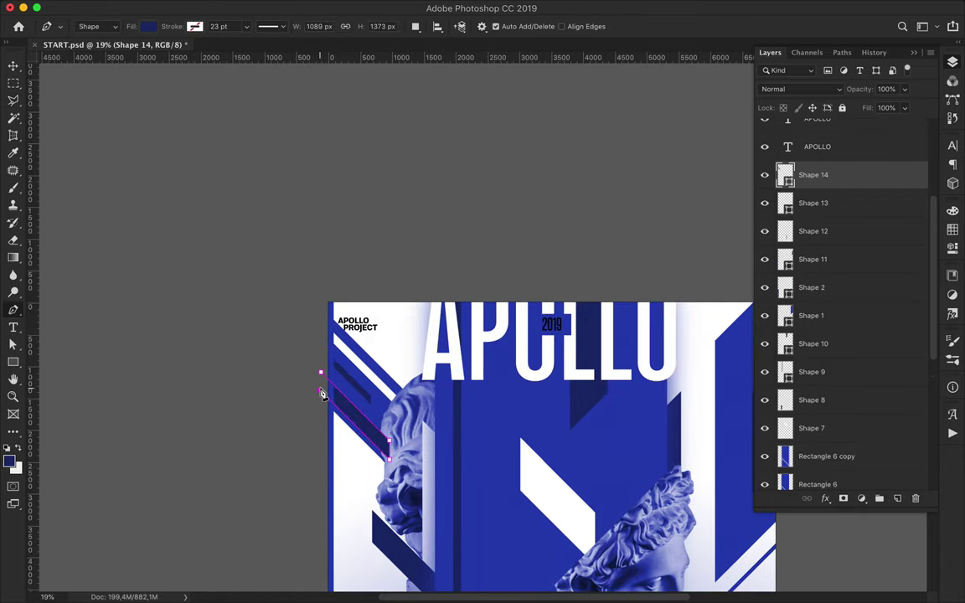
Add thin vertical stripes at the upper right and along the right edge.
scroll(474, 274, "down", 5)
scroll(422, 446, "up", 5)
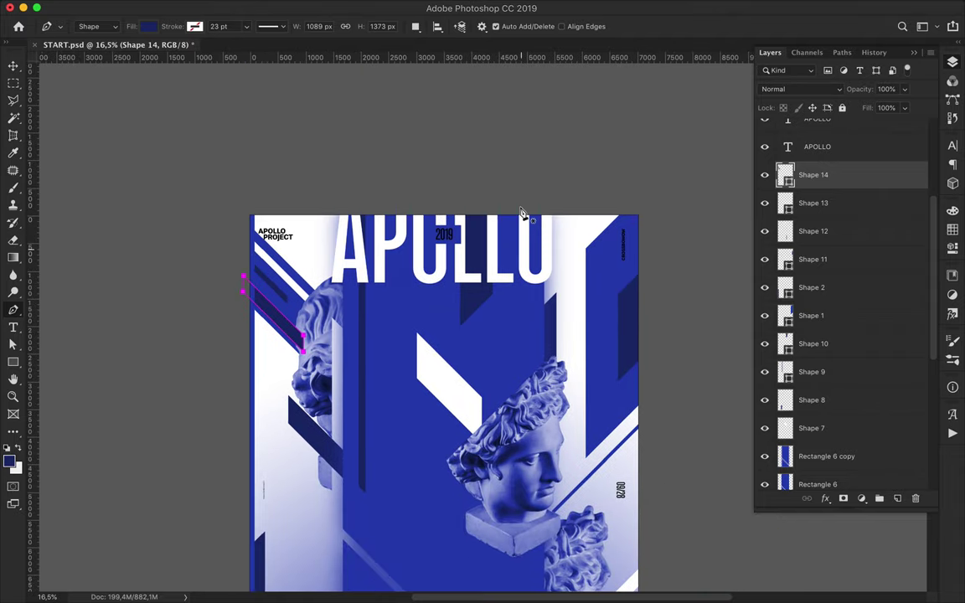
left_click(501, 208)
left_click(501, 366)
left_click(501, 208)
left_click(590, 167)
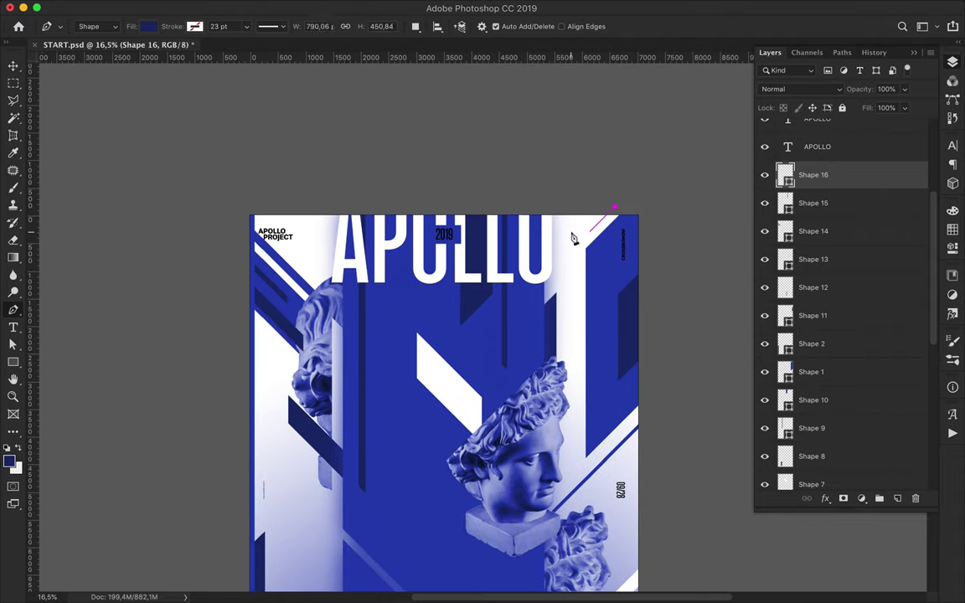
left_click(590, 232)
left_click(590, 167)
Draw a small angled navy shape beside the bust.
scroll(590, 167, "down", 1)
left_click(644, 356)
left_click(608, 392)
left_click(607, 412)
left_click(642, 378)
Add a thin stripe near the top-right corner.
scroll(648, 295, "down", 3)
scroll(652, 294, "up", 2)
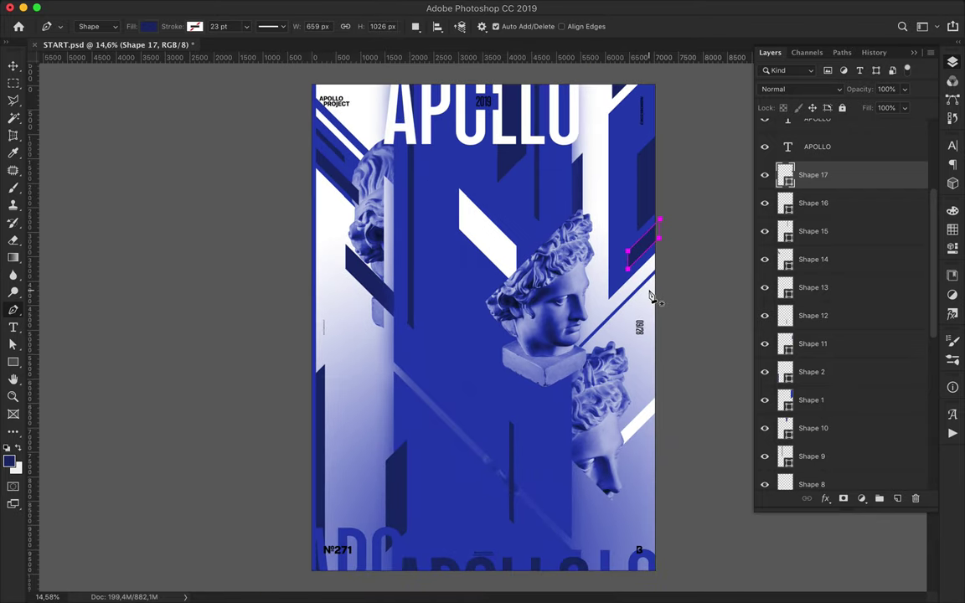
left_click(662, 116)
left_click(649, 207)
left_click(662, 116)
Draw a white diagonal accent stripe at the top left and zoom out to view the poster.
left_click(149, 26)
left_click(127, 85)
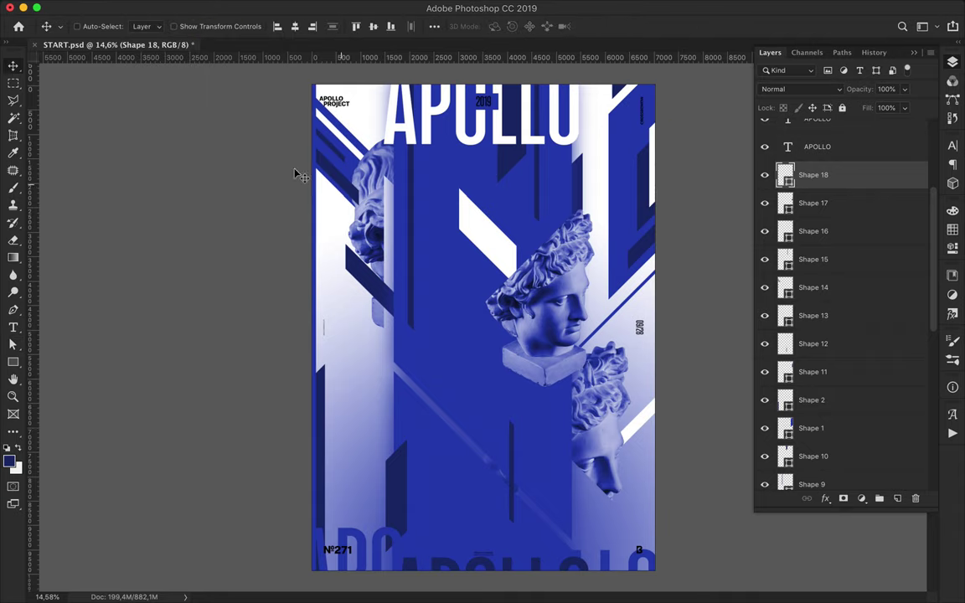
left_click(308, 128)
left_click(363, 183)
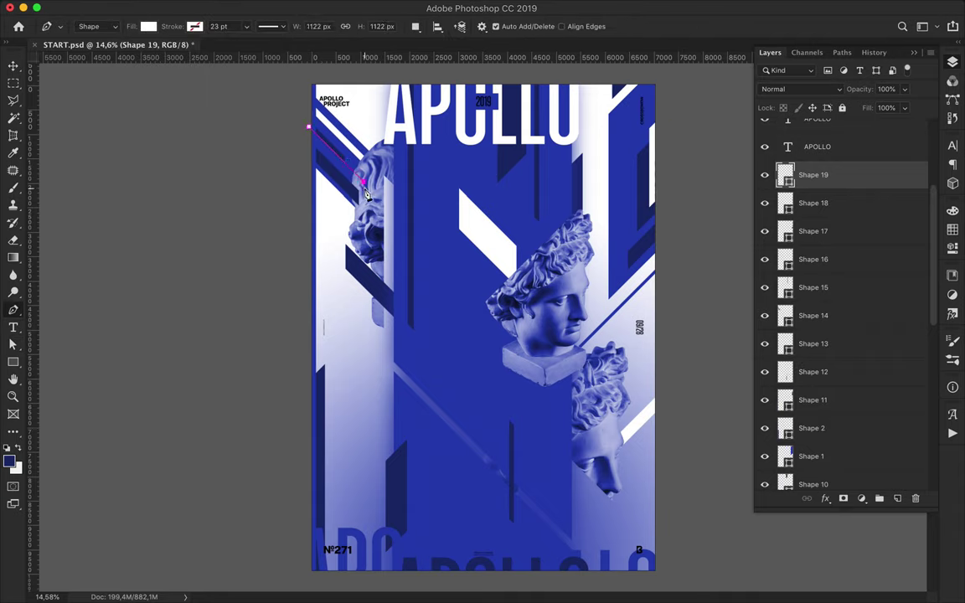
key("a")
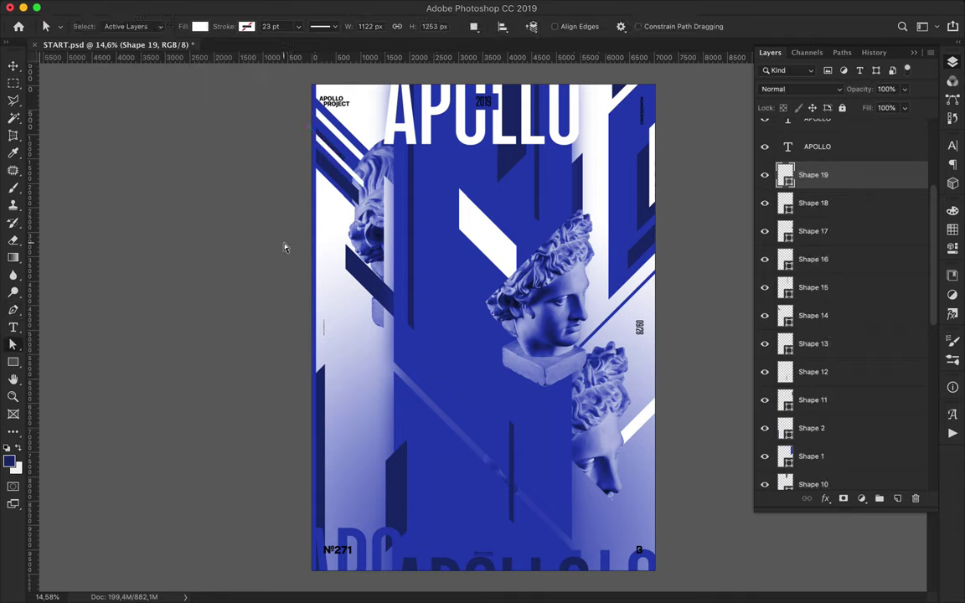
key("v")
key("ctrl+minus")
scroll(845, 181, "up", 5)
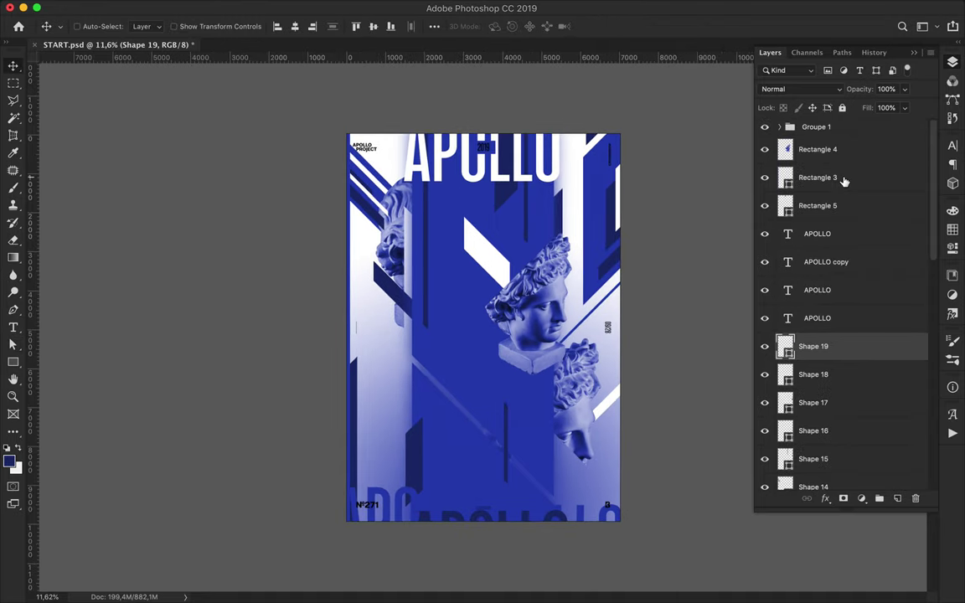
Set the info text layers, such as N°271, to white (#ffffff).
scroll(722, 322, "up", 2)
left_click(779, 126)
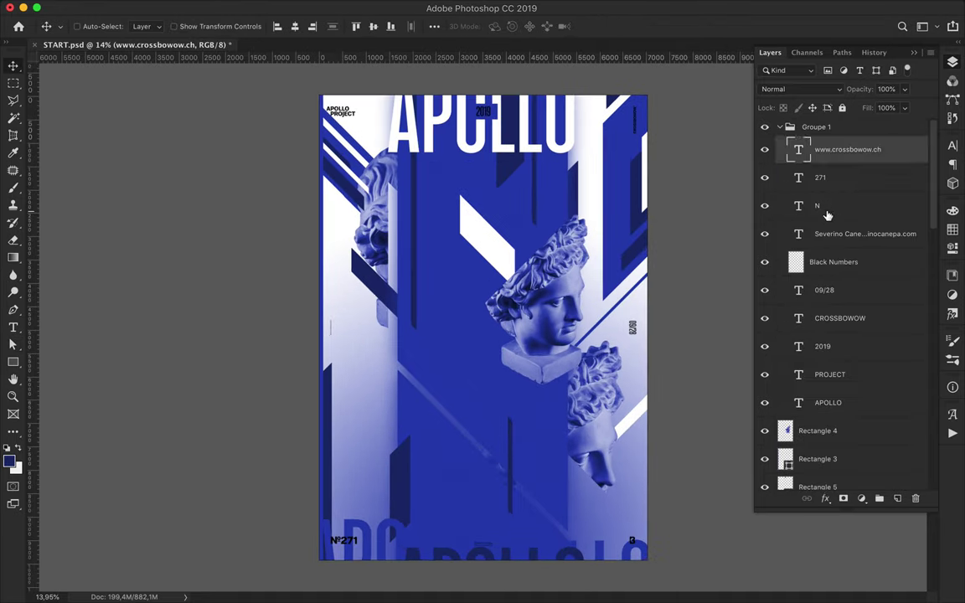
scroll(834, 251, "down", 3)
double_click(799, 274)
left_click(543, 26)
type("ffffff")
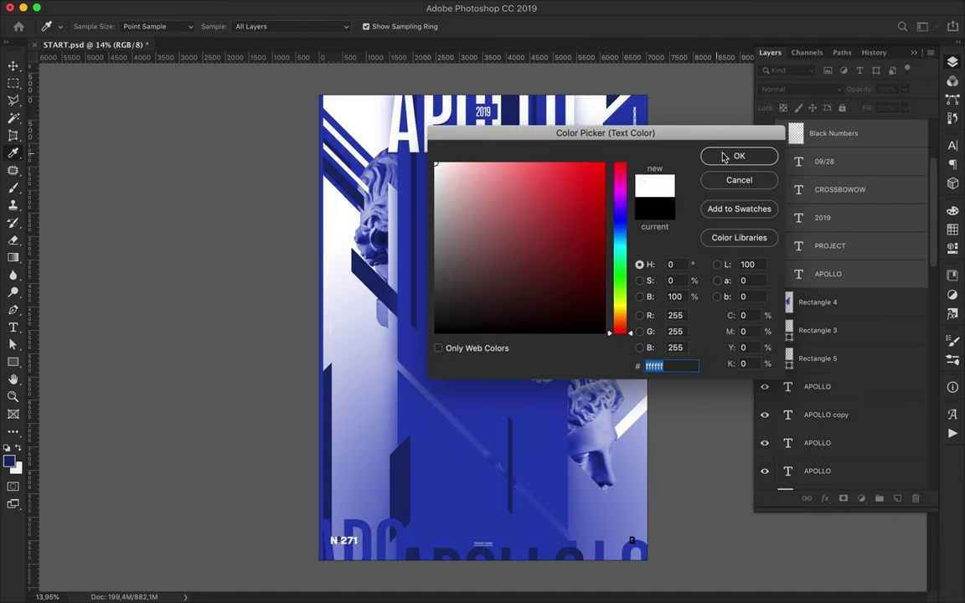
left_click(739, 156)
scroll(762, 268, "up", 3)
key("x")
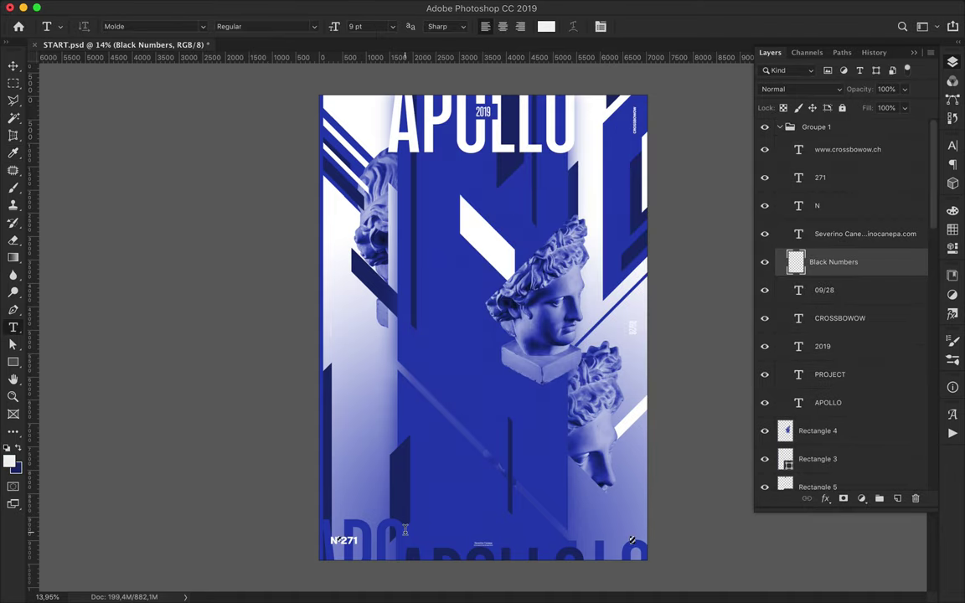
key("b")
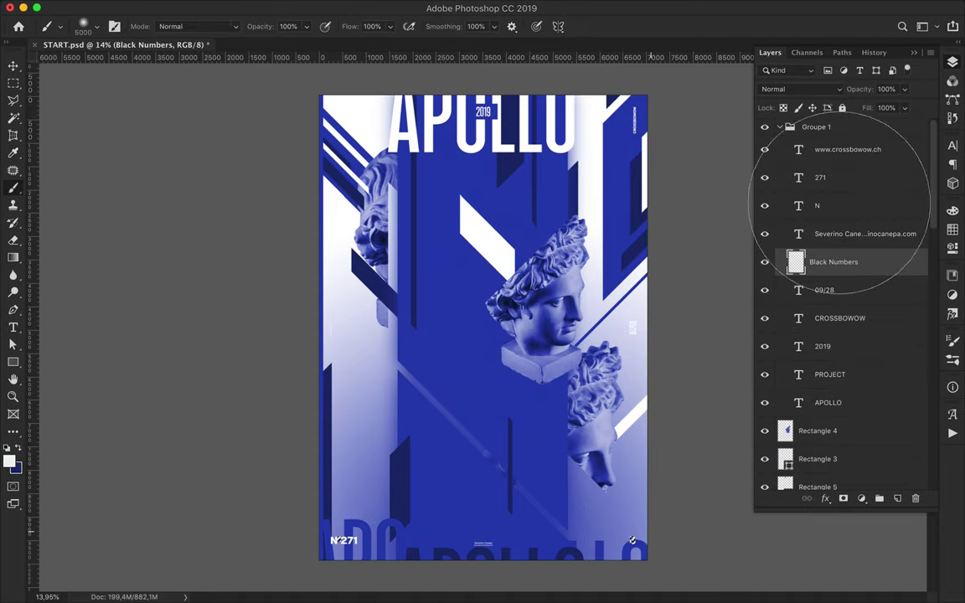
Colour the PROJECT and APOLLO text layers blue #2931b0.
left_click(830, 374)
key("t")
left_click(828, 402, "shift")
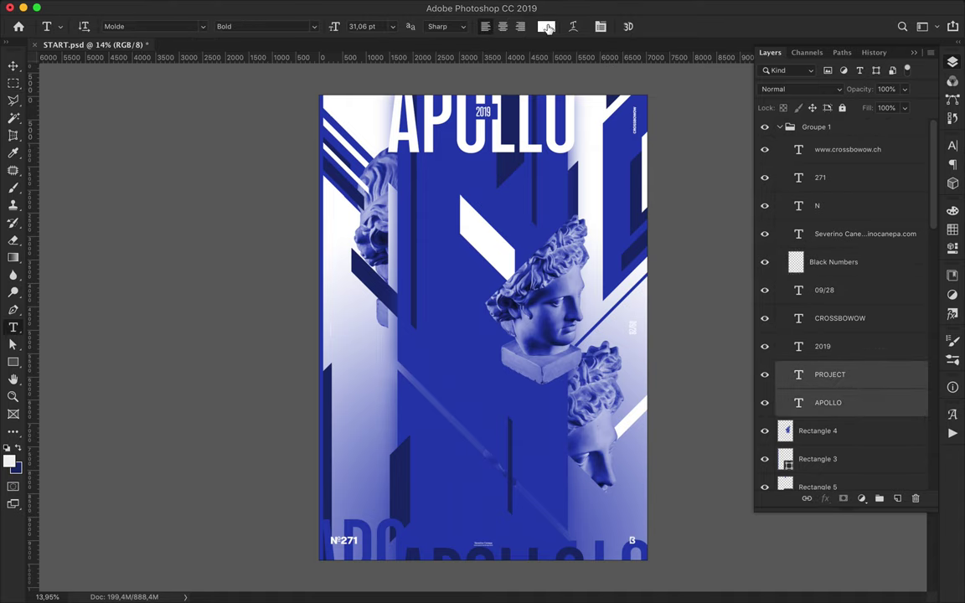
left_click(547, 26)
type("2931b0")
key("Return")
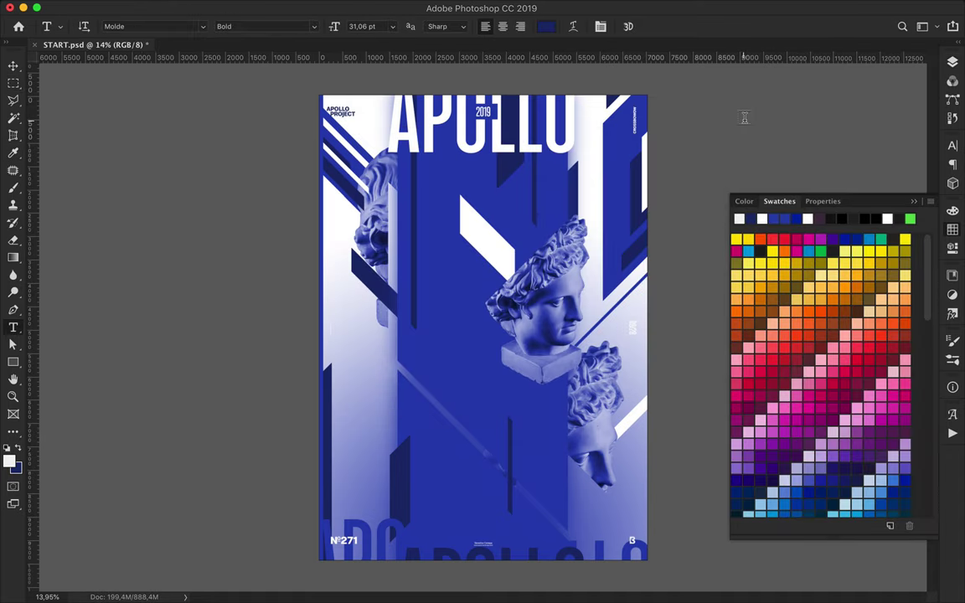